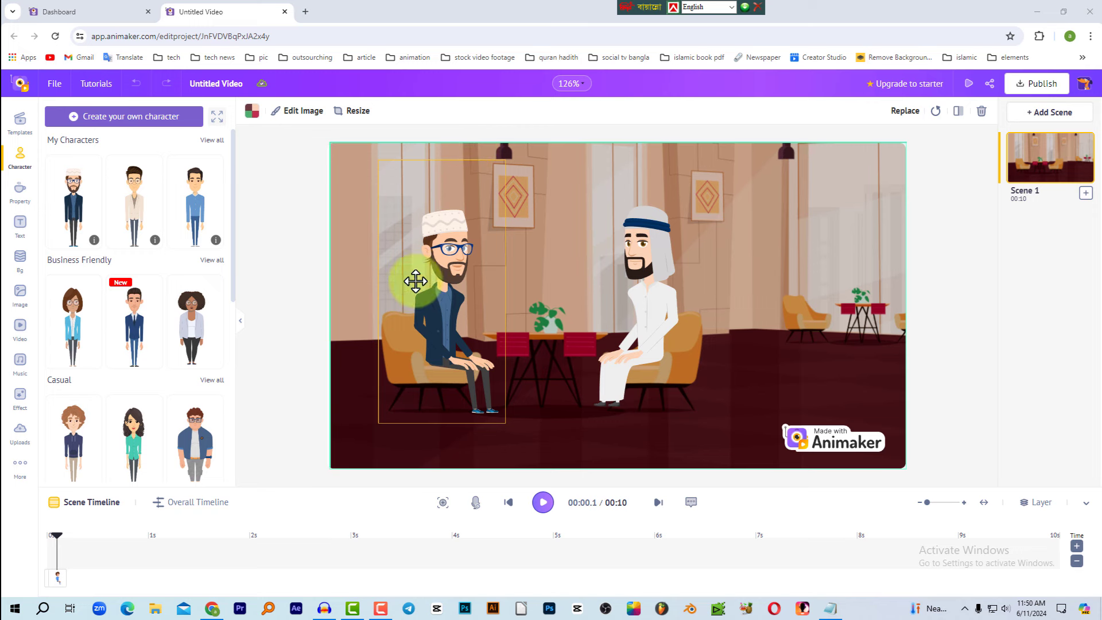
# Step: Nudge the seated man with the white cap and glasses slightly down and to the right, and open his text-to-speech lip-sync editor
pyautogui.click(448, 247)
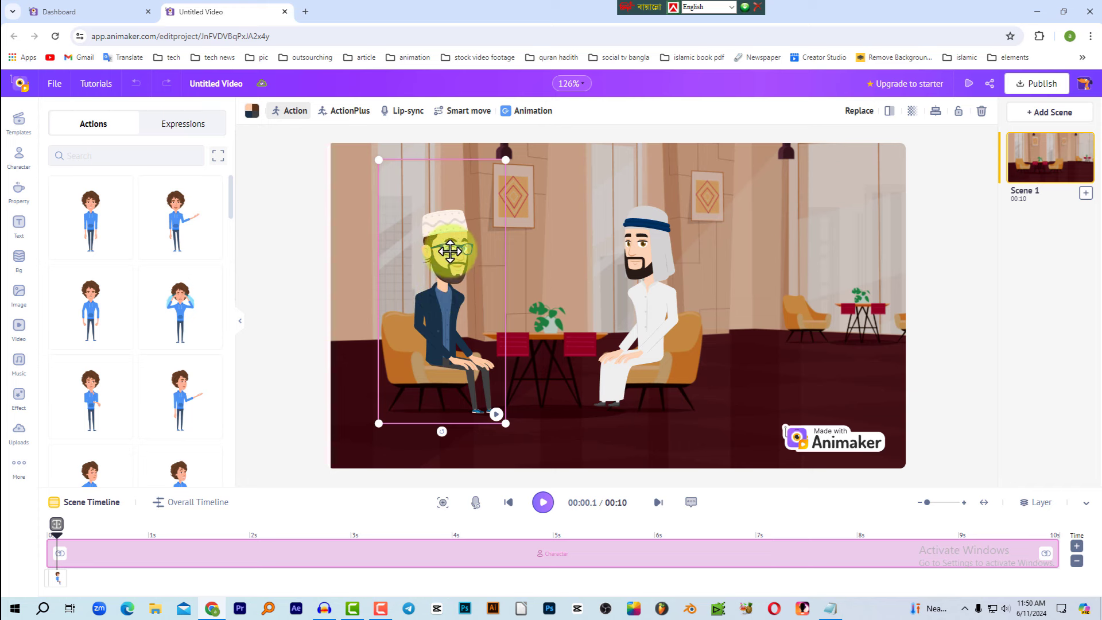
pyautogui.moveTo(450, 250); pyautogui.dragTo(450, 254)
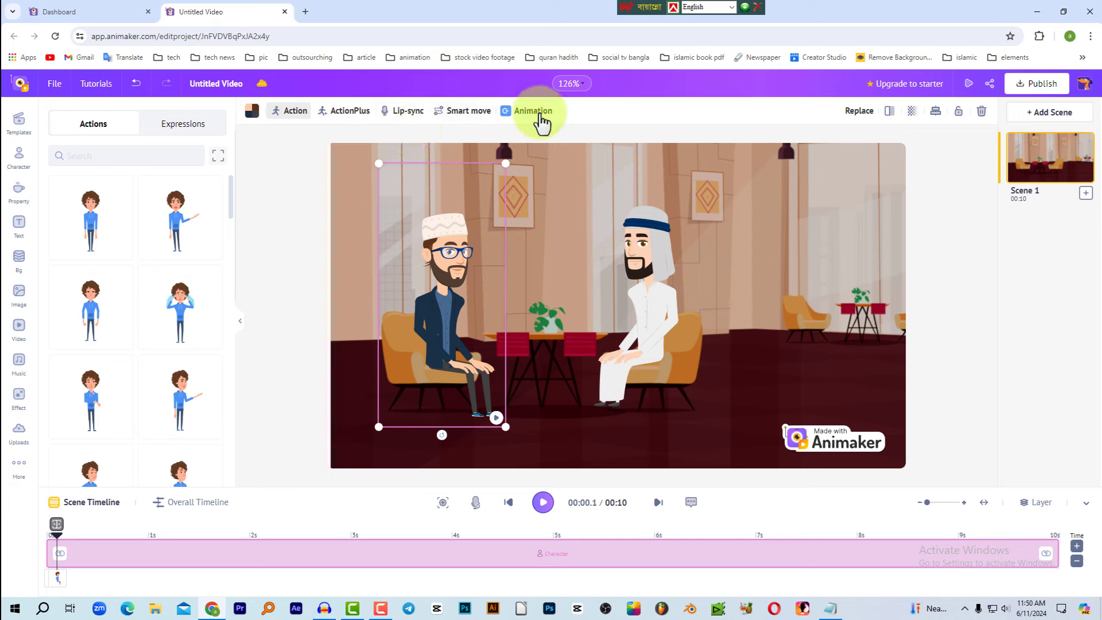
pyautogui.click(406, 115)
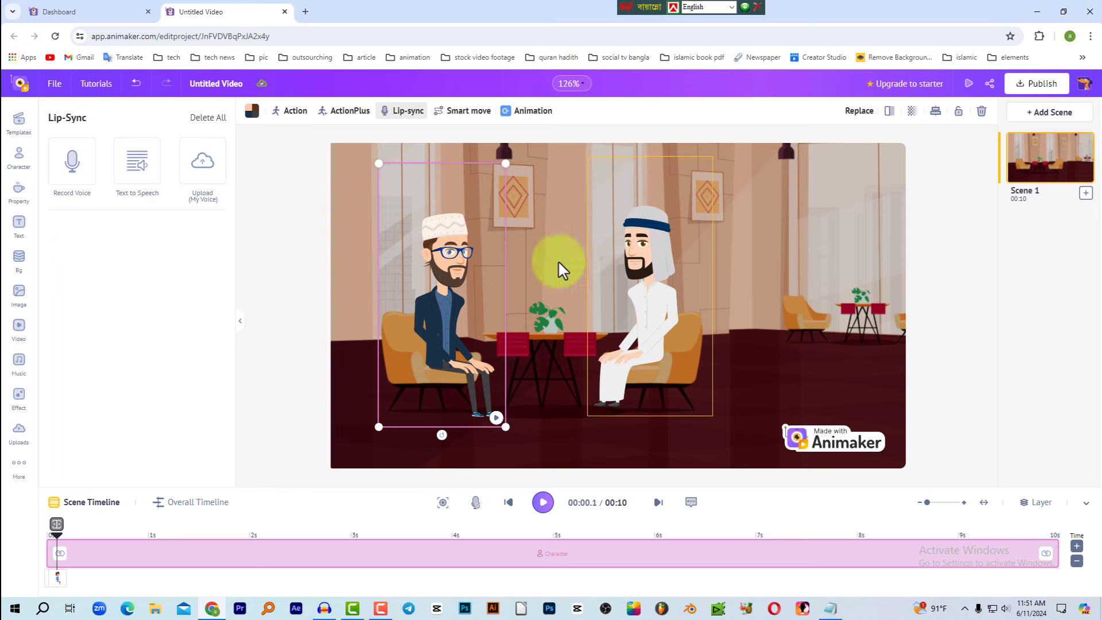
pyautogui.moveTo(449, 274); pyautogui.dragTo(458, 264)
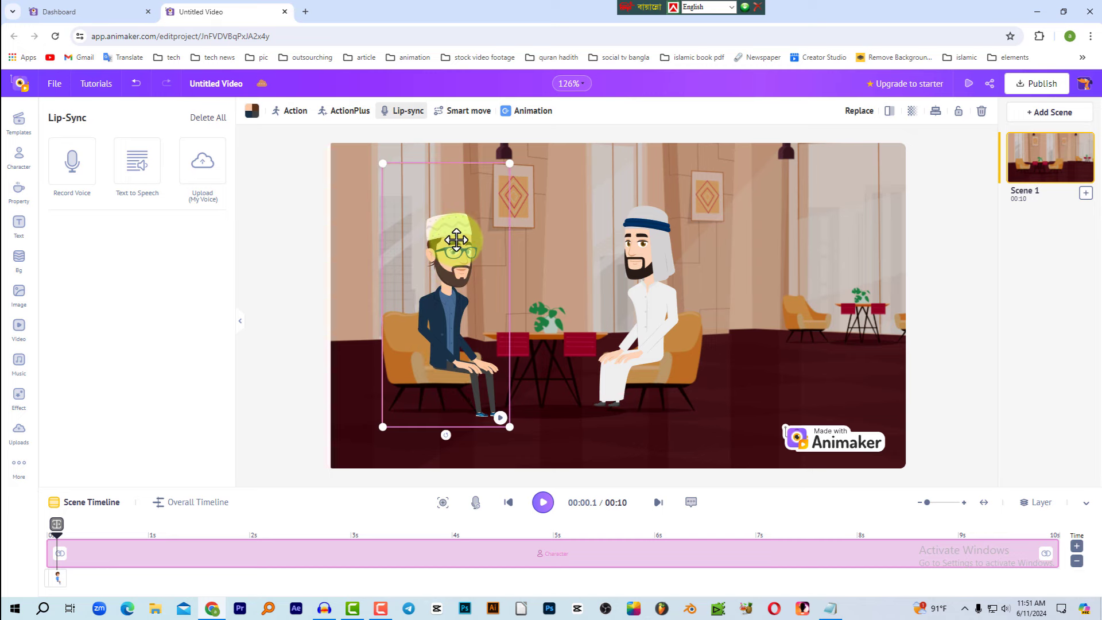
pyautogui.click(138, 181)
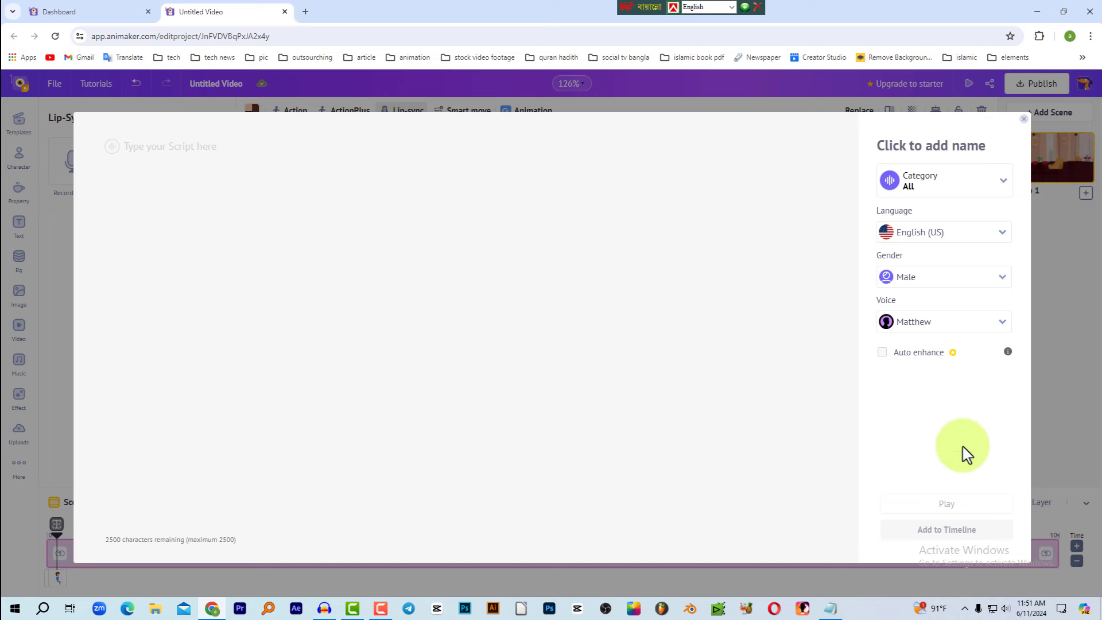
# Step: Keep the voice category at All and set the speech language to Bangla (Bangladesh)
pyautogui.click(926, 190)
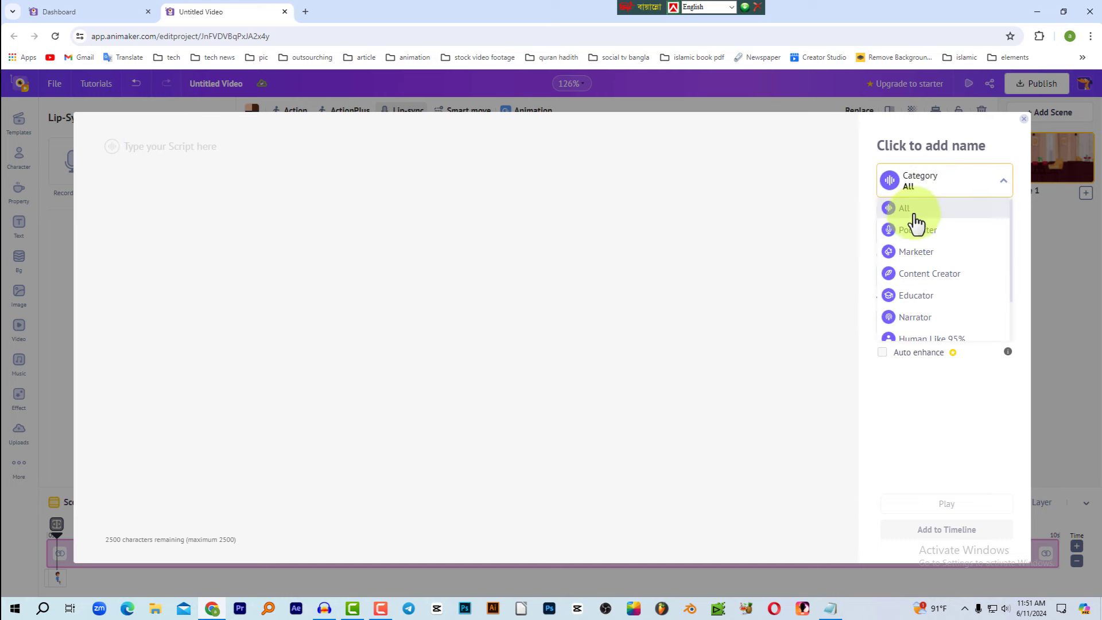
pyautogui.click(916, 214)
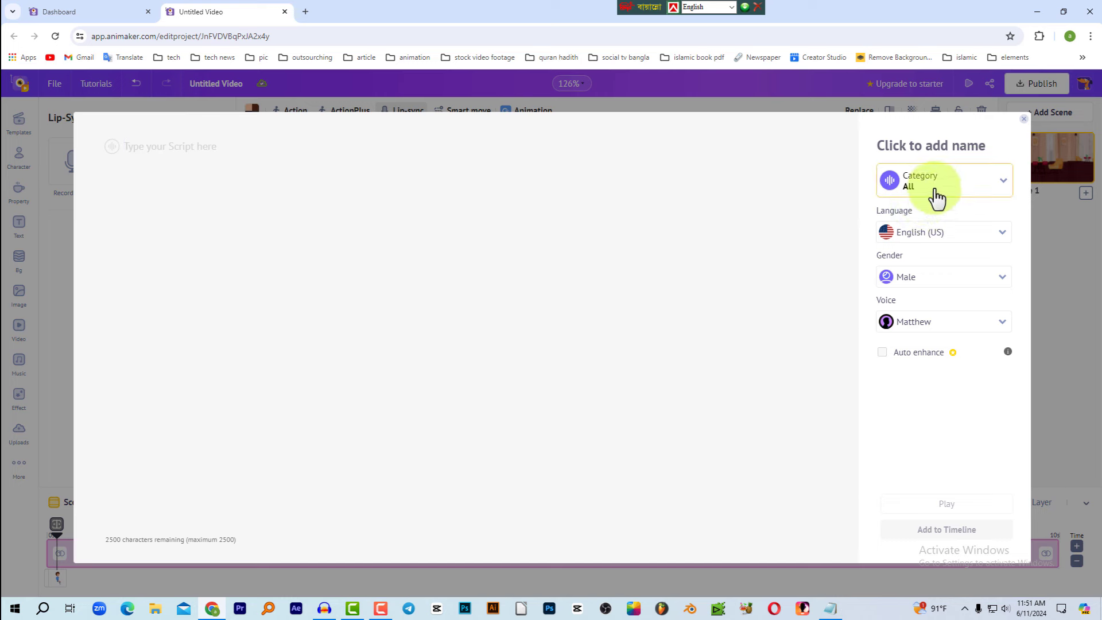
pyautogui.click(933, 236)
pyautogui.scroll(-1, 976, 292)
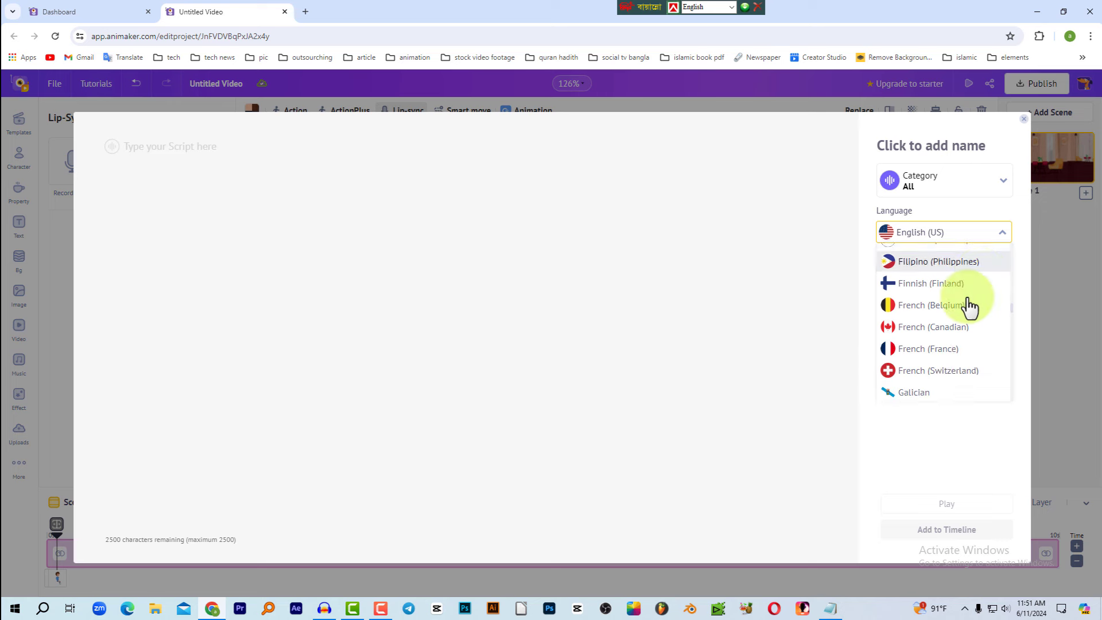
pyautogui.scroll(-1, 969, 307)
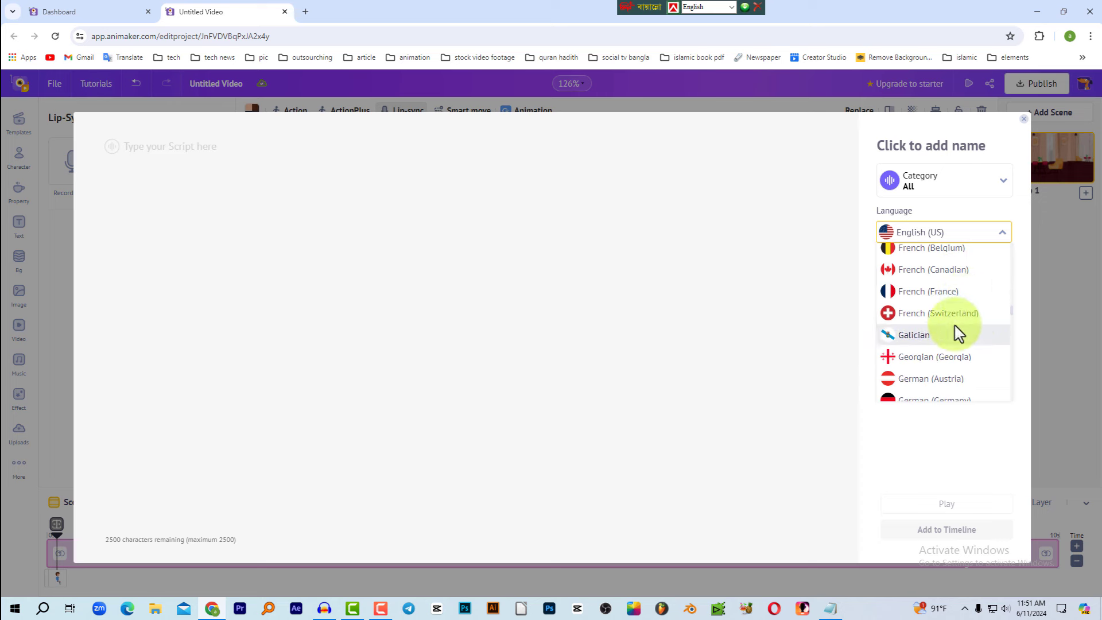
pyautogui.scroll(6, 948, 344)
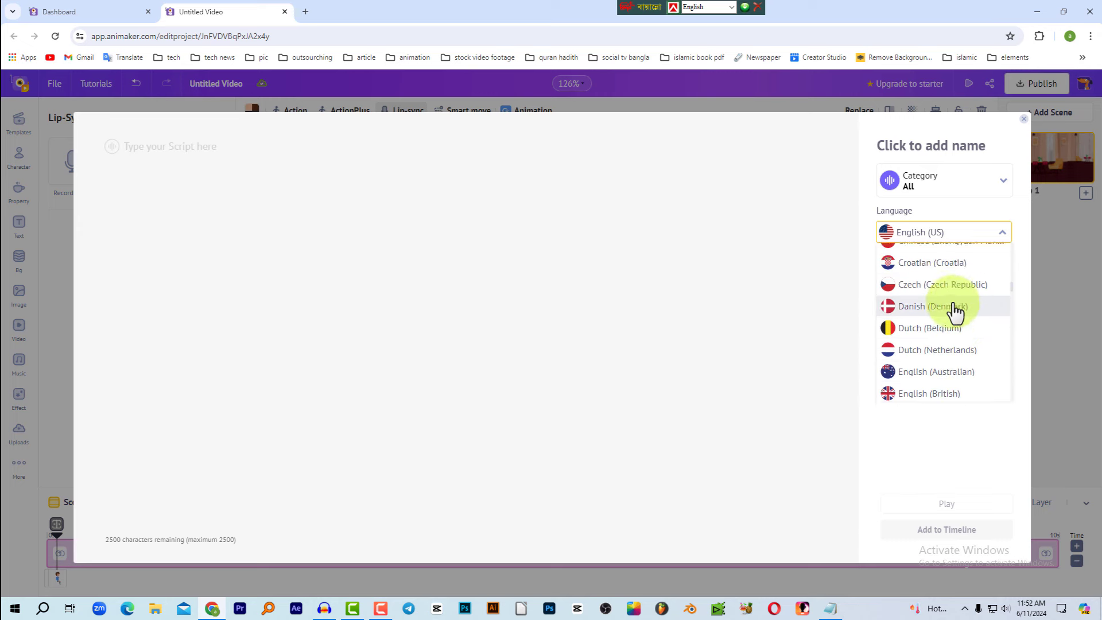
pyautogui.scroll(4, 946, 325)
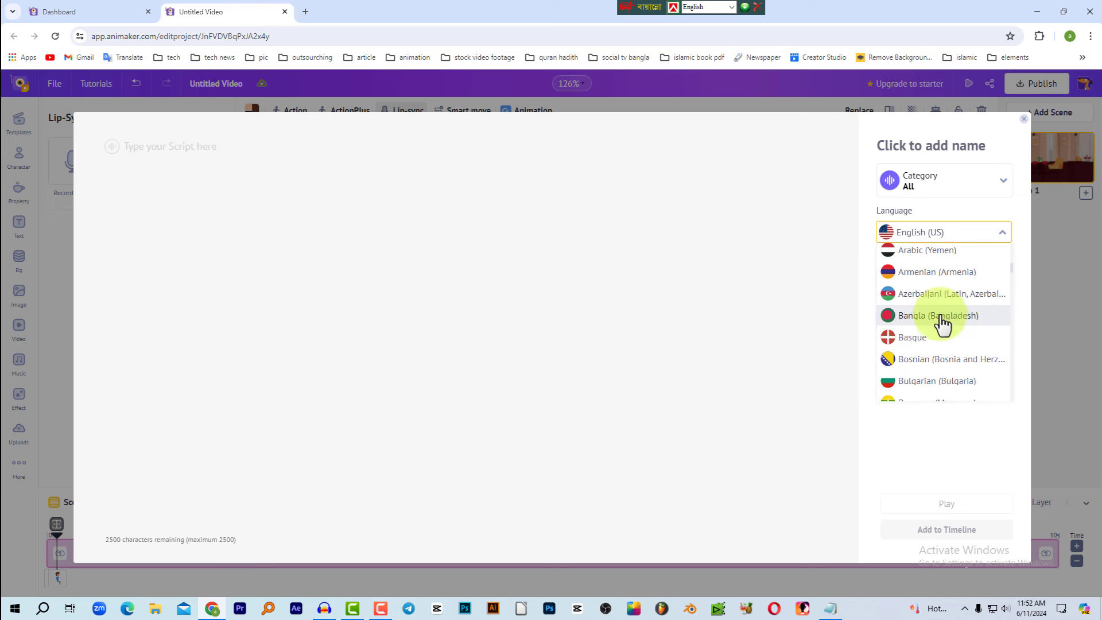
pyautogui.click(930, 318)
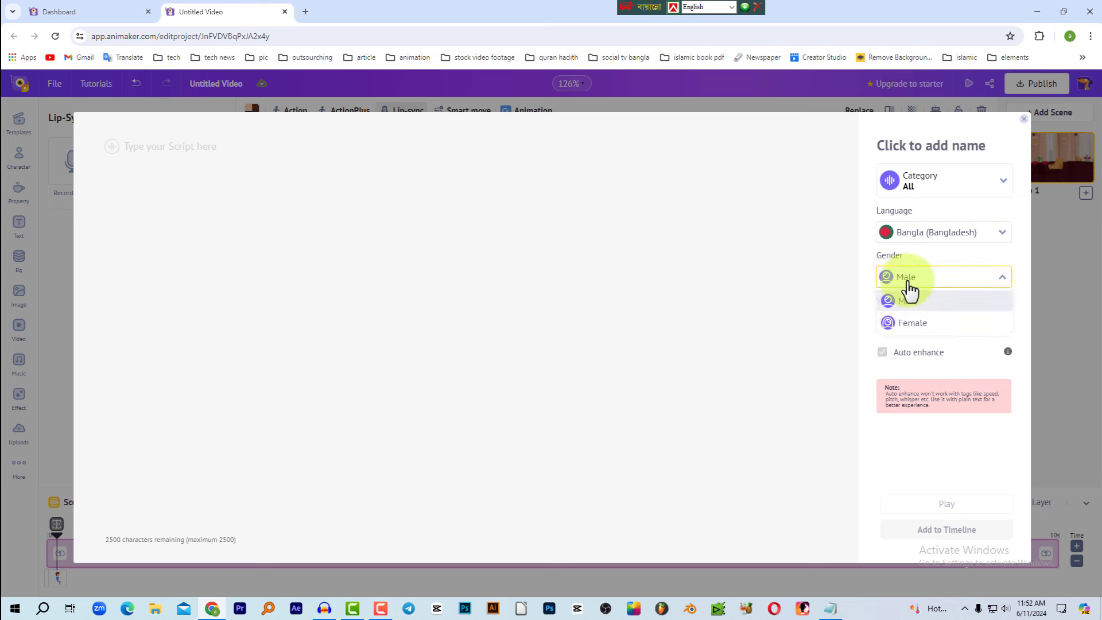
# Step: Look through the speech languages for alternatives such as Indian (Bengali), keeping the current language
pyautogui.click(942, 235)
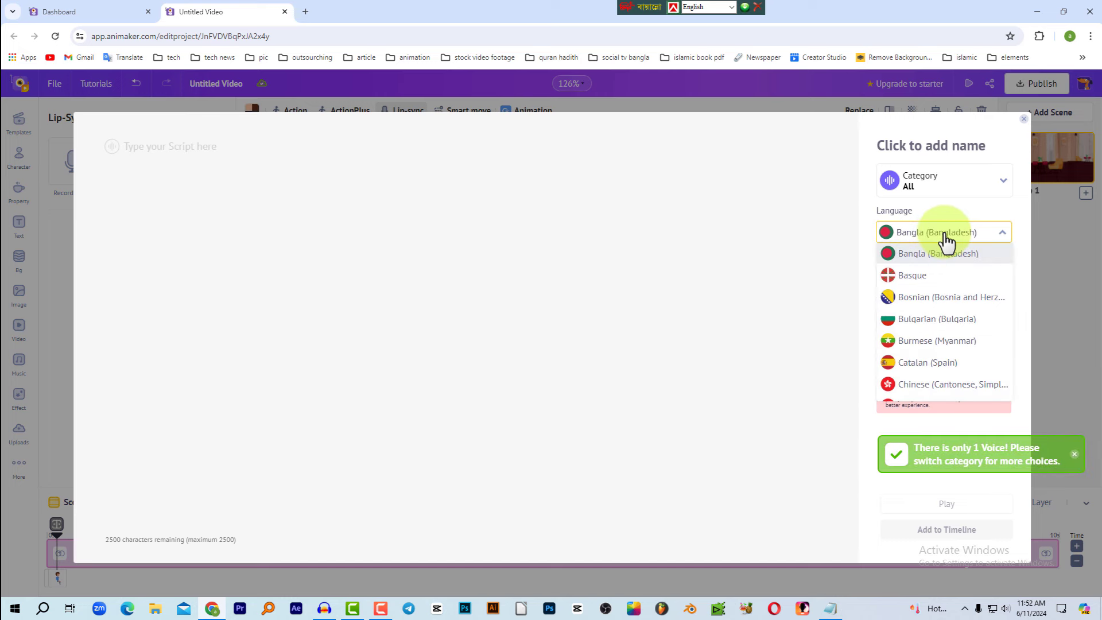
pyautogui.scroll(-7, 951, 310)
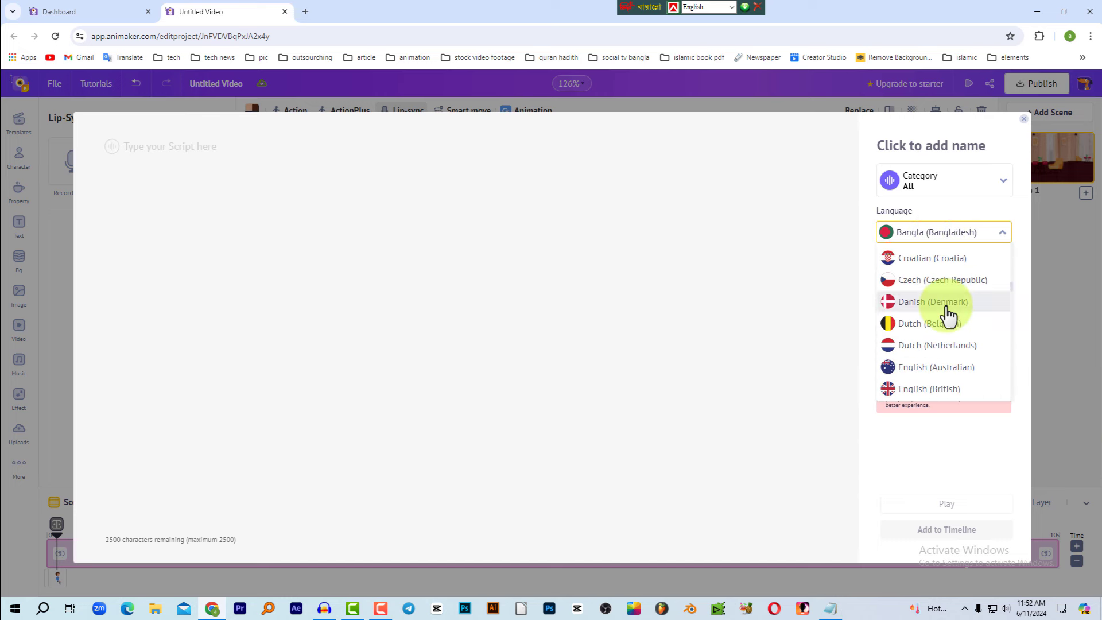
pyautogui.scroll(-8, 948, 314)
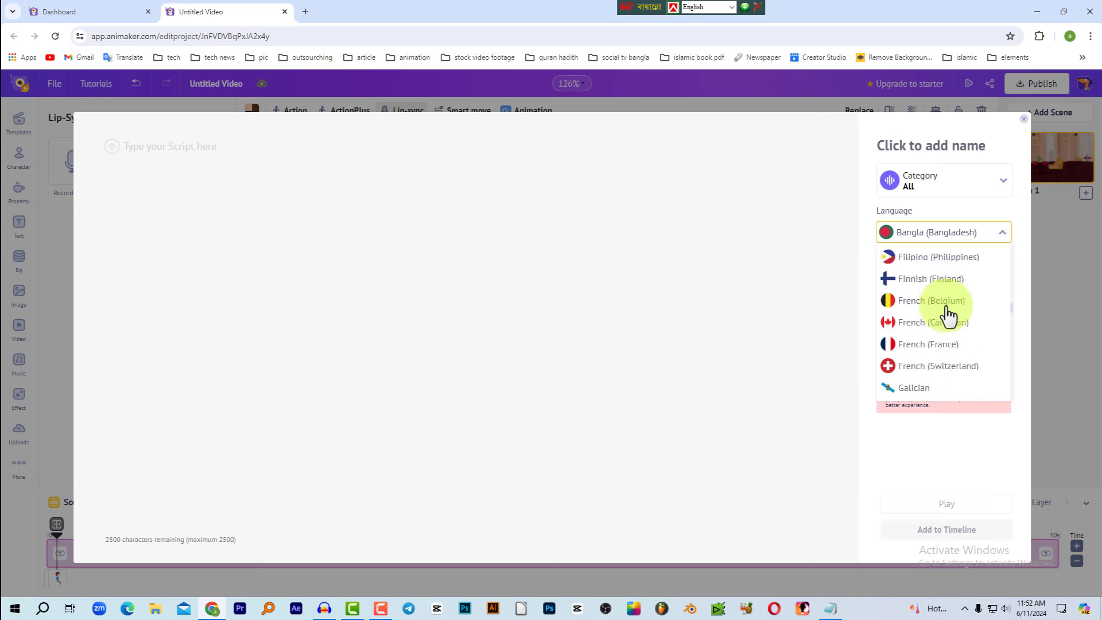
pyautogui.scroll(-4, 947, 313)
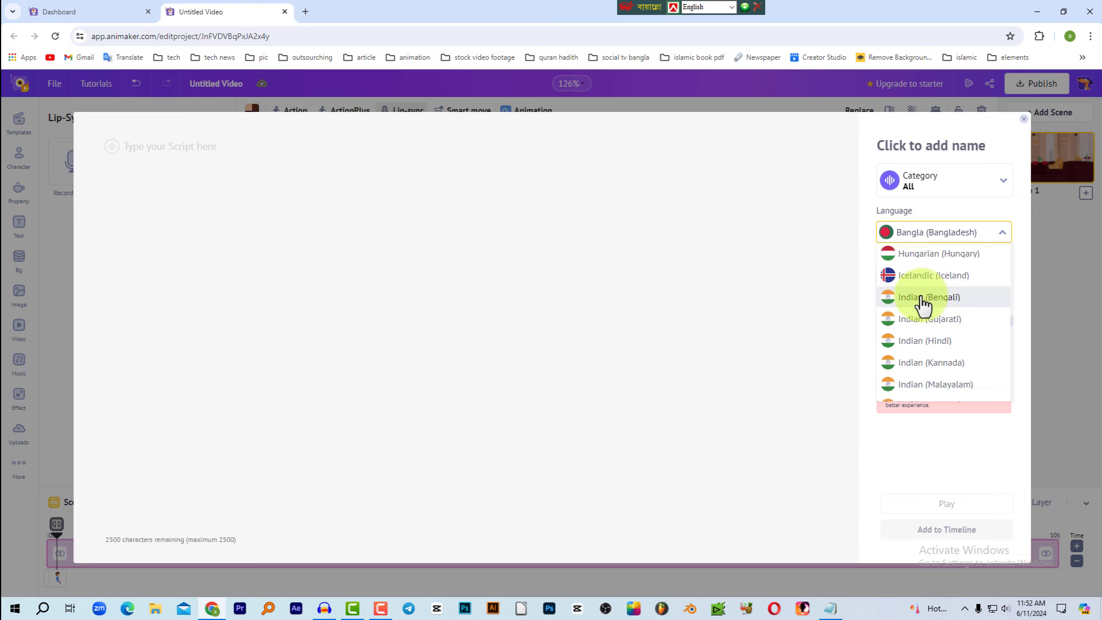
pyautogui.click(923, 237)
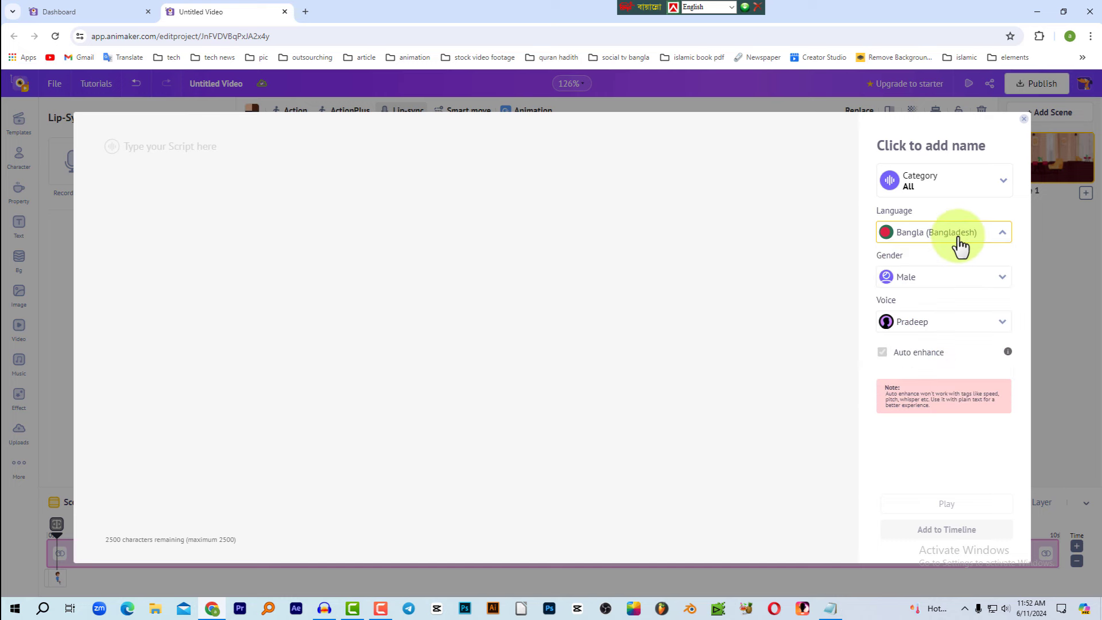
pyautogui.click(956, 237)
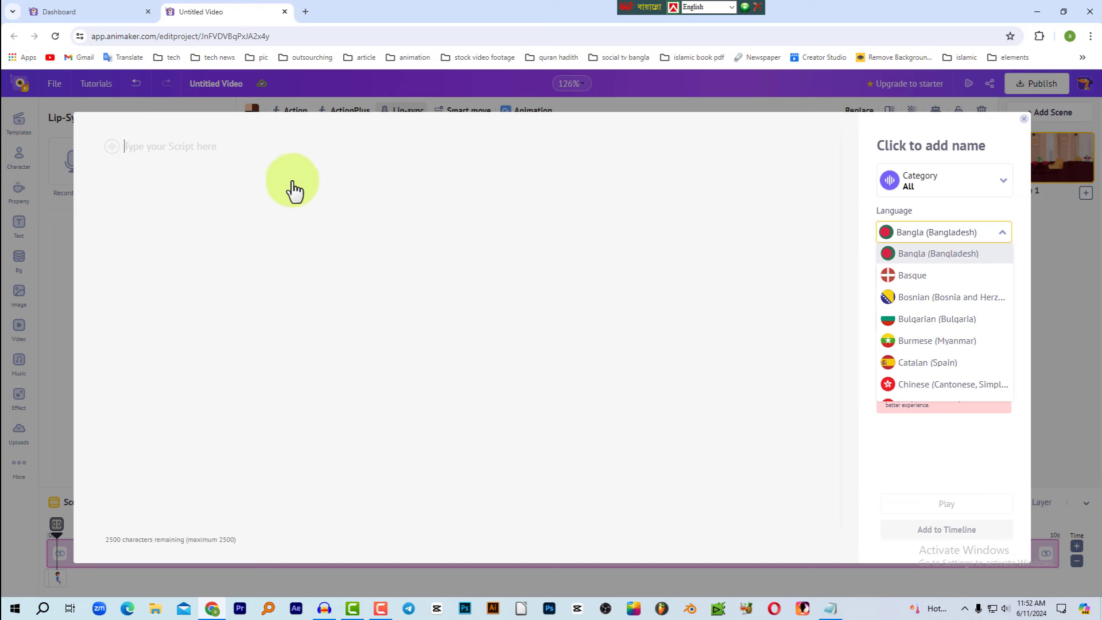
# Step: Enter the script "আসসালামুআলাইকুম, কেমন আছেন ভাইজান", preview the speech and add it to the timeline
pyautogui.write('আসসালামুআলাইকুম, কেমন আছেন ভাইজান')
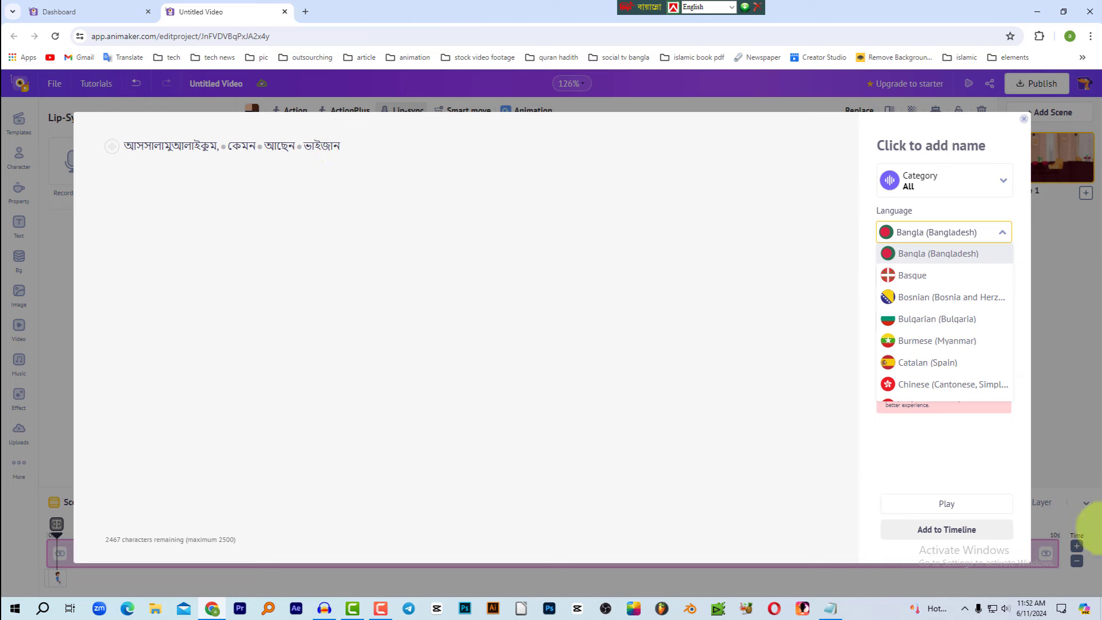
pyautogui.click(971, 505)
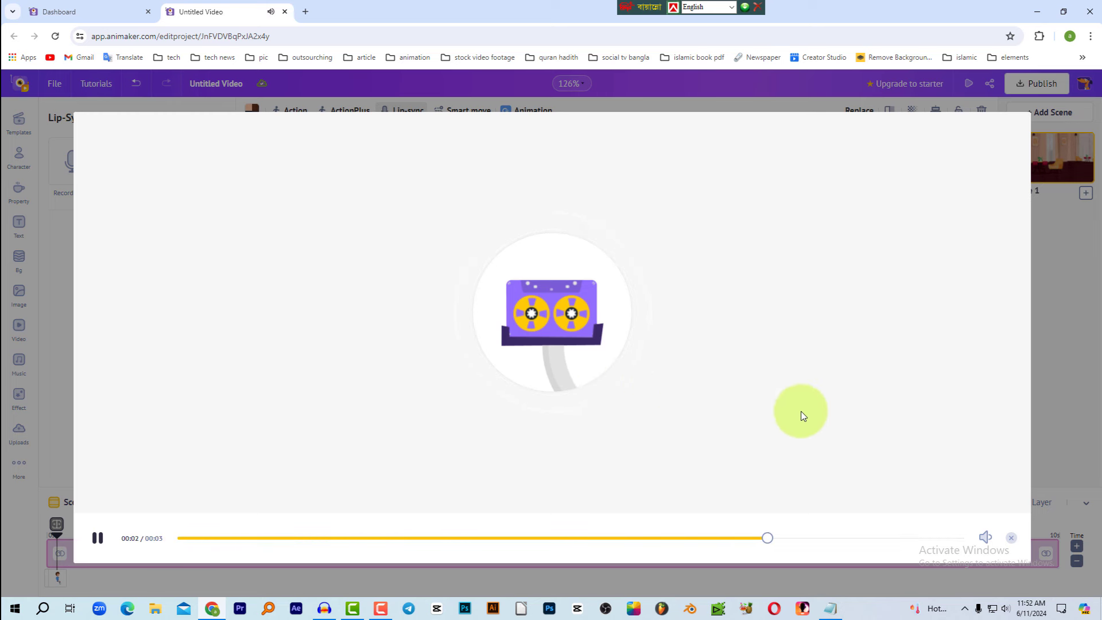
pyautogui.click(1012, 540)
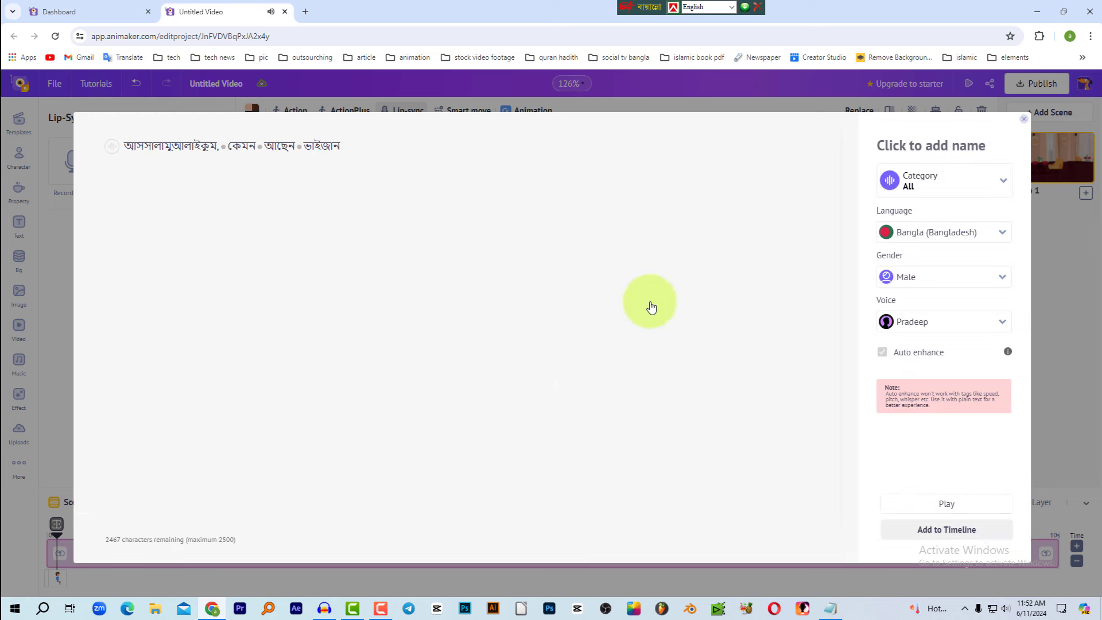
pyautogui.click(934, 539)
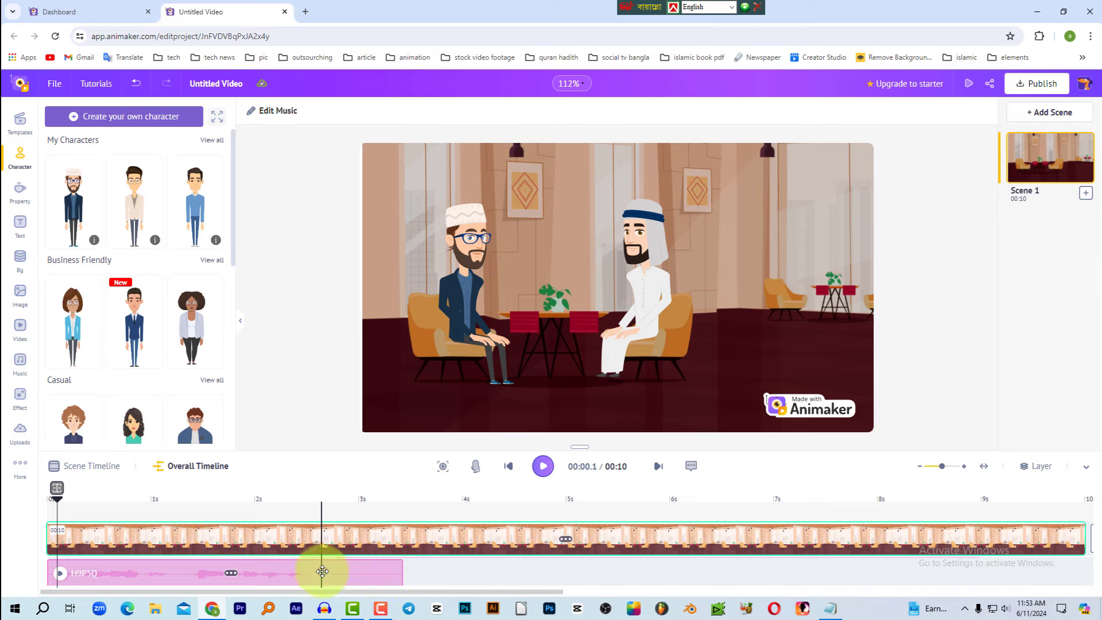
# Step: Scrub along the new speech clip and play the scene from near its start to check the lip-sync
pyautogui.moveTo(57, 505); pyautogui.dragTo(46, 506)
pyautogui.click(47, 506)
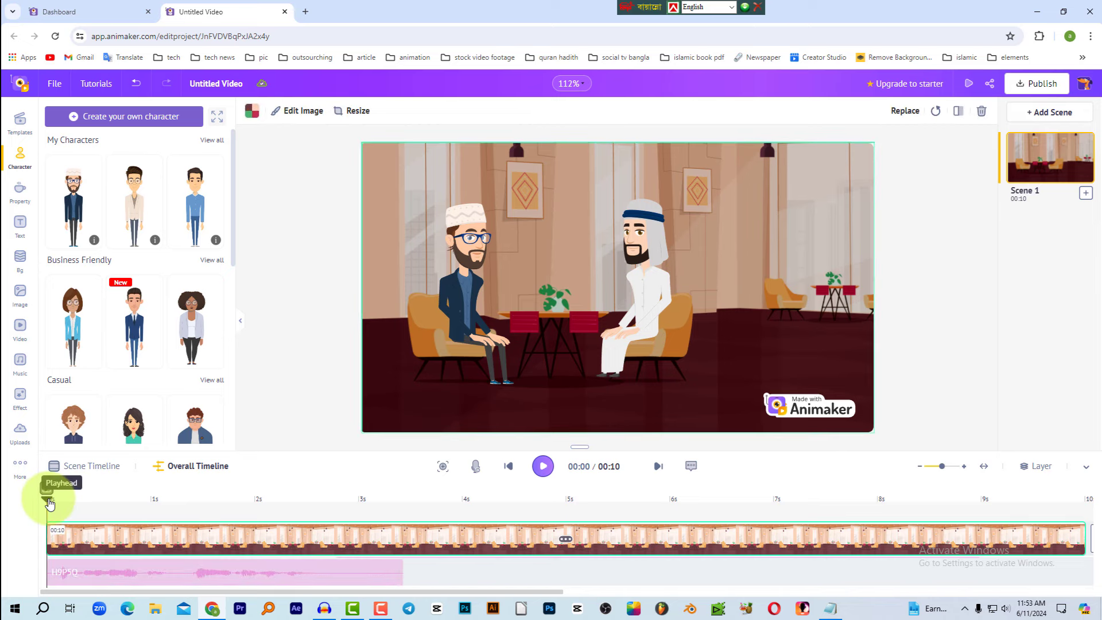
pyautogui.moveTo(49, 504); pyautogui.dragTo(405, 532)
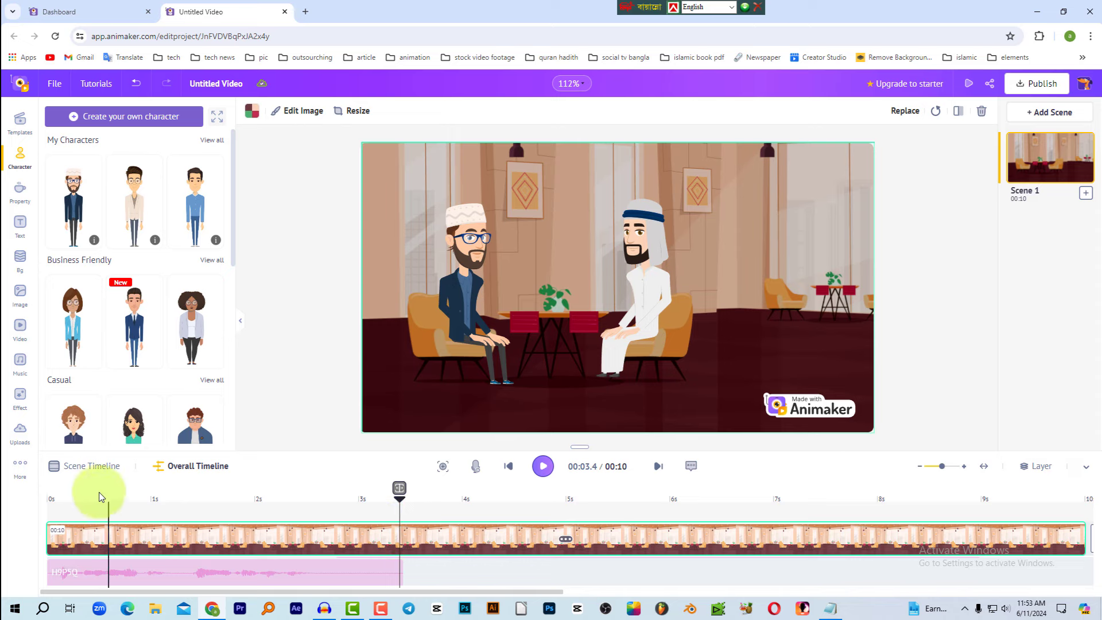
pyautogui.click(56, 499)
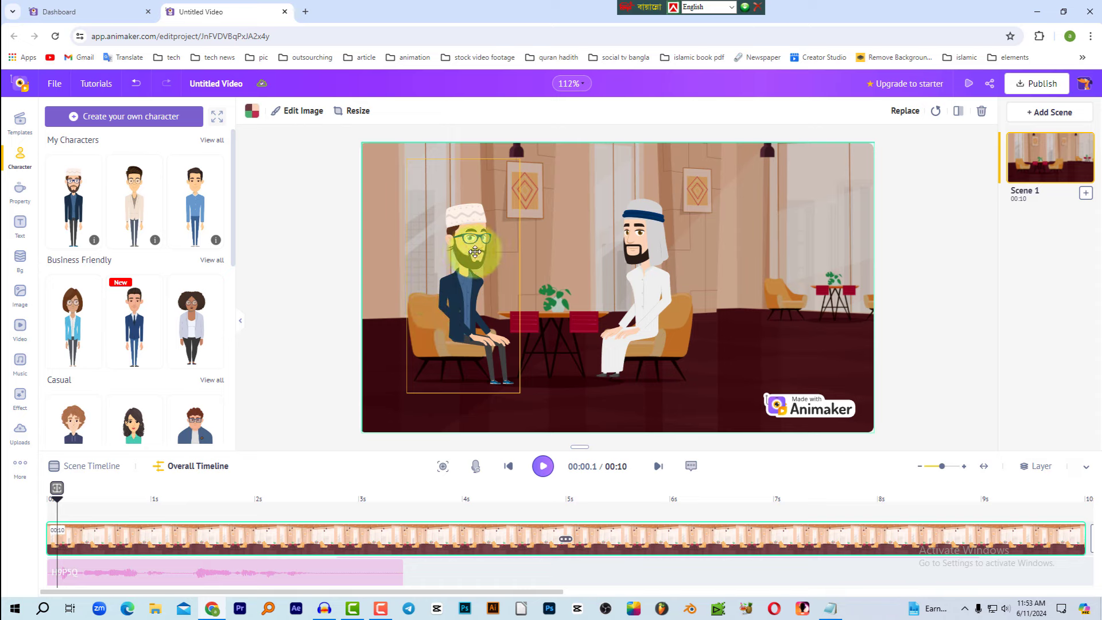
pyautogui.click(542, 466)
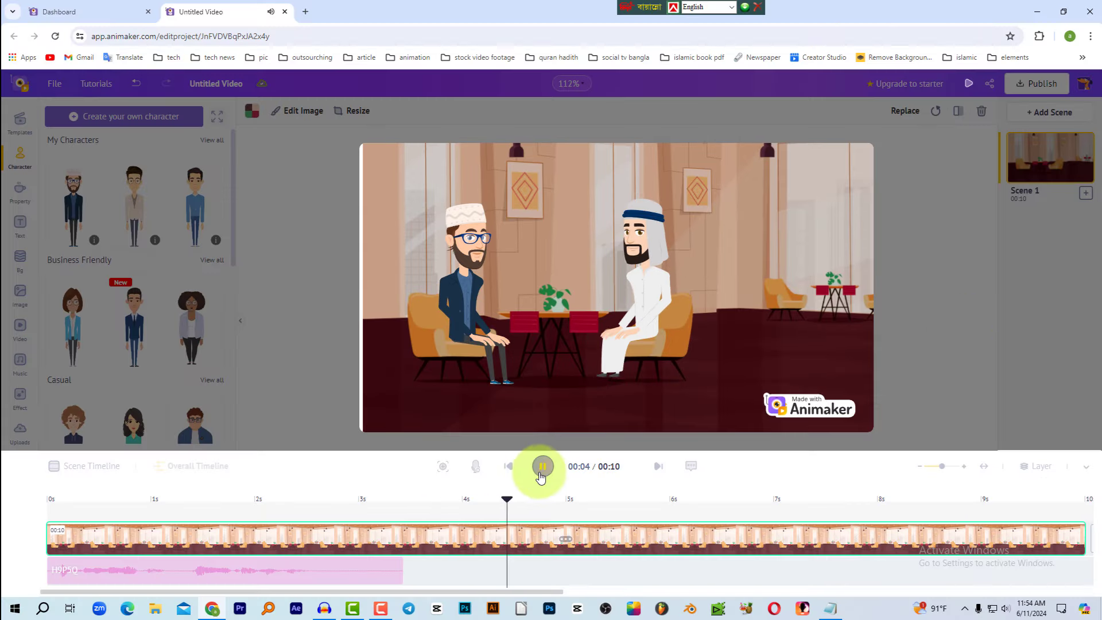
pyautogui.click(542, 466)
# Step: Trim the end of the speech clip to about 2.9 s on the overall timeline
pyautogui.click(348, 505)
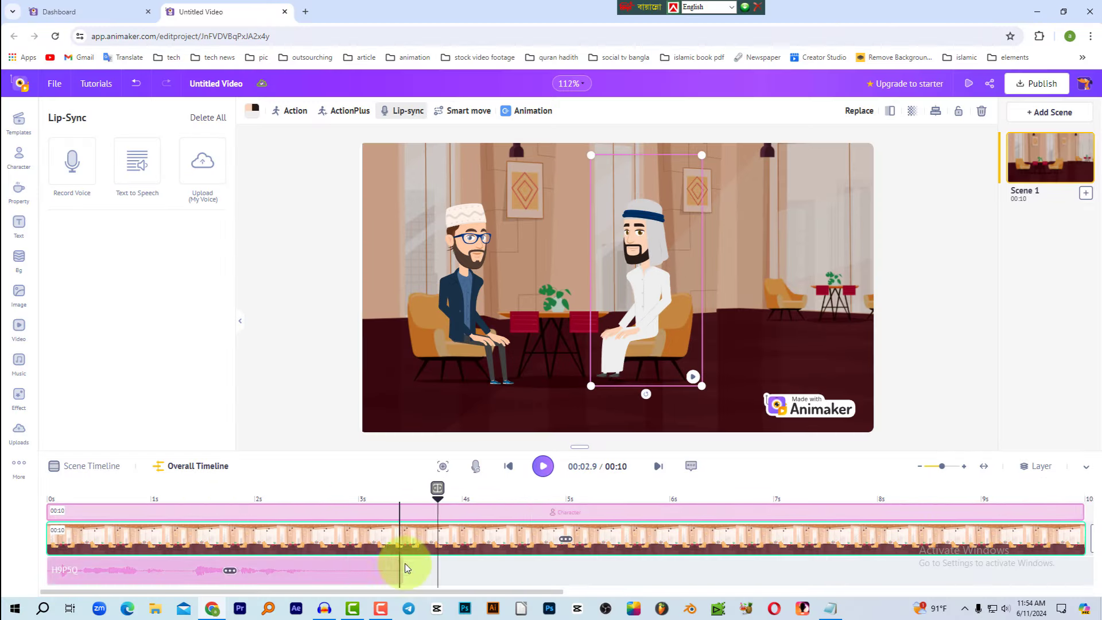
pyautogui.moveTo(407, 577)
pyautogui.moveTo(402, 573); pyautogui.dragTo(343, 573)
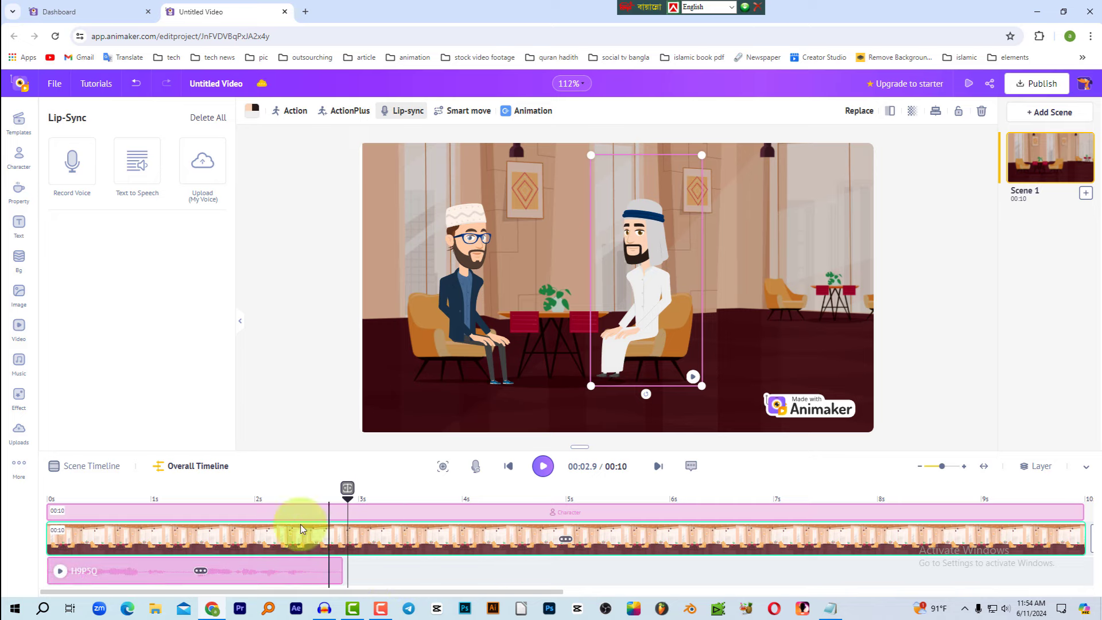
# Step: Place the playhead at 0.6 s and open the text-to-speech lip-sync editor for the seated man in the white robe
pyautogui.click(201, 505)
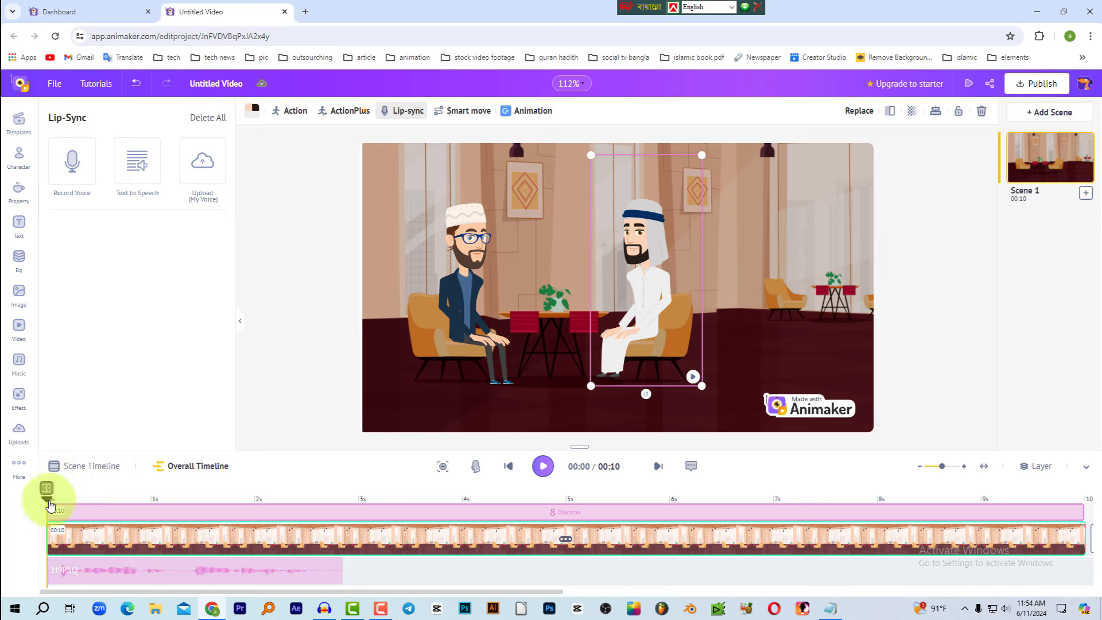
pyautogui.moveTo(48, 503); pyautogui.dragTo(109, 503)
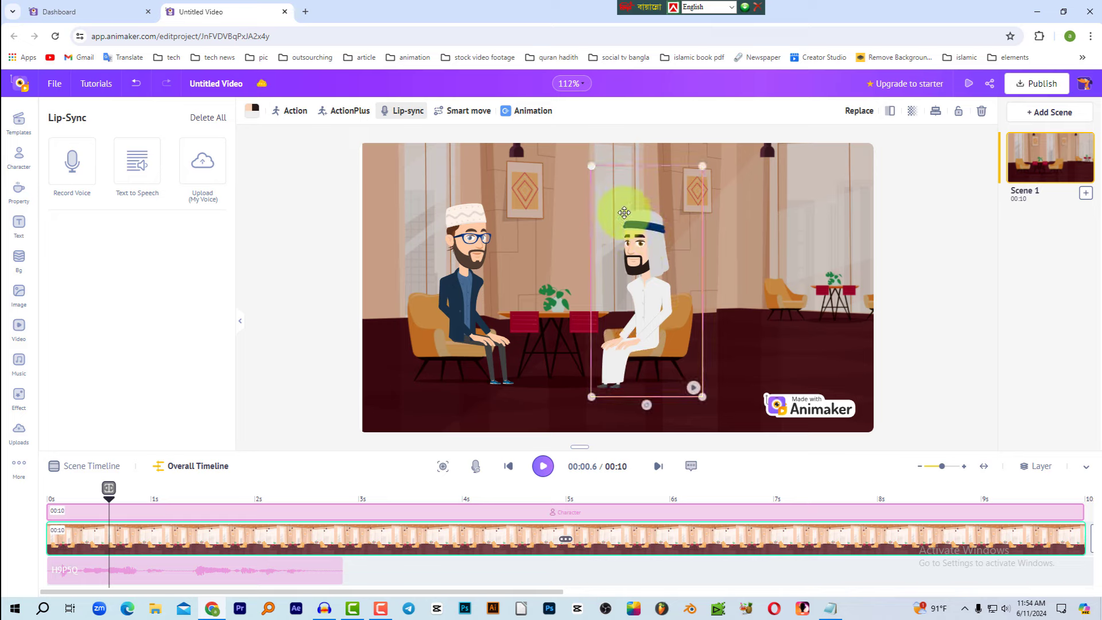
pyautogui.click(529, 198)
pyautogui.click(406, 112)
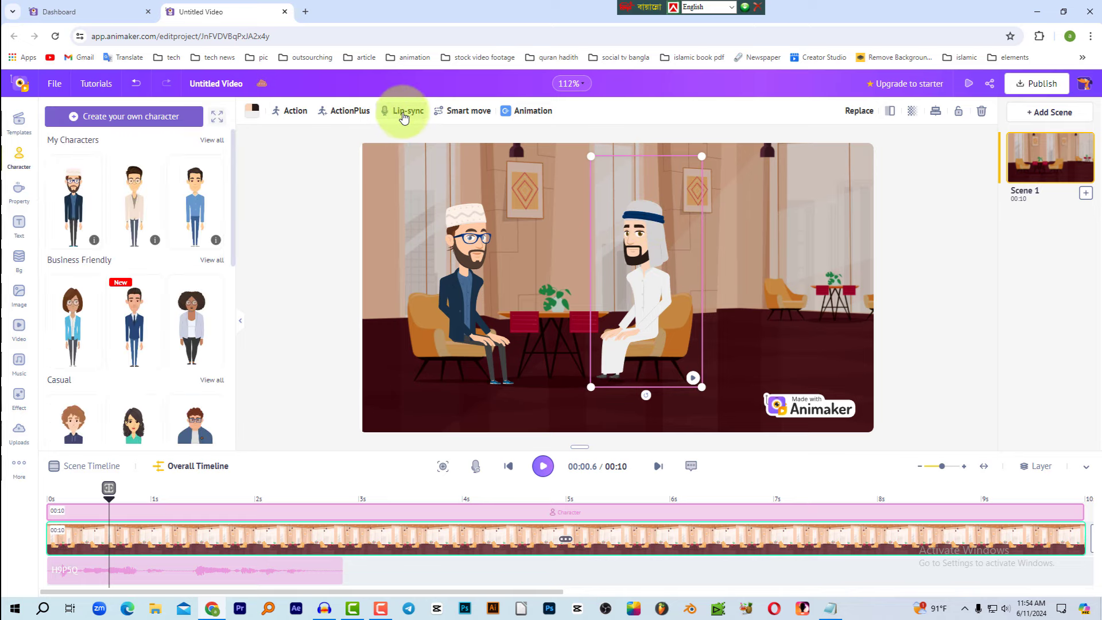
pyautogui.click(403, 113)
pyautogui.click(146, 171)
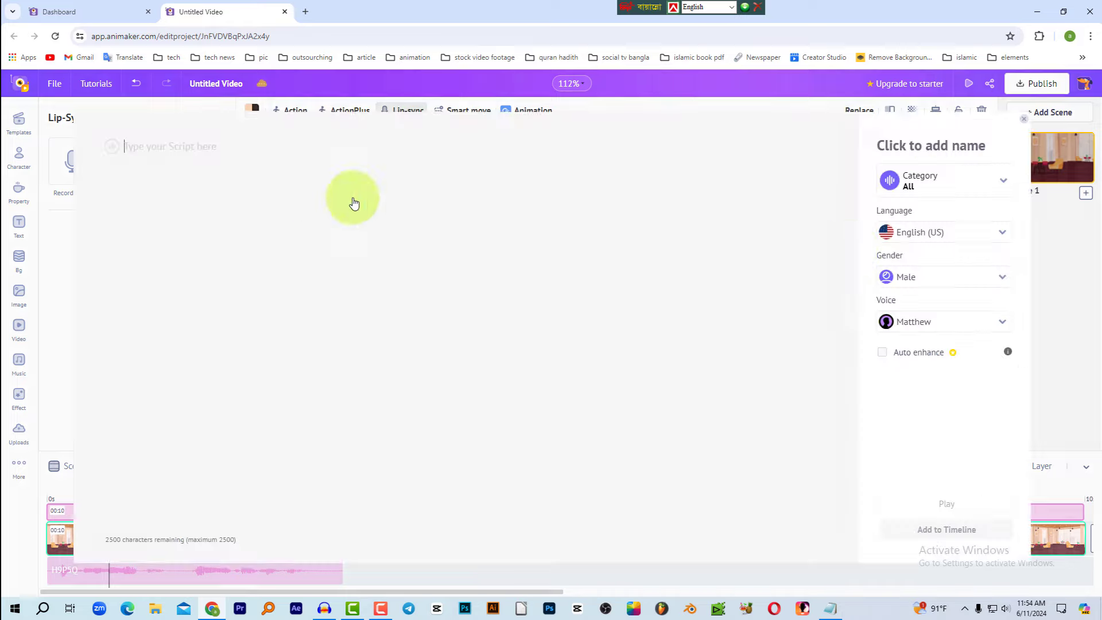
# Step: Set the speech language for the white-robed man's voice to Bangla (Bangladesh)
pyautogui.click(925, 236)
pyautogui.scroll(15, 941, 298)
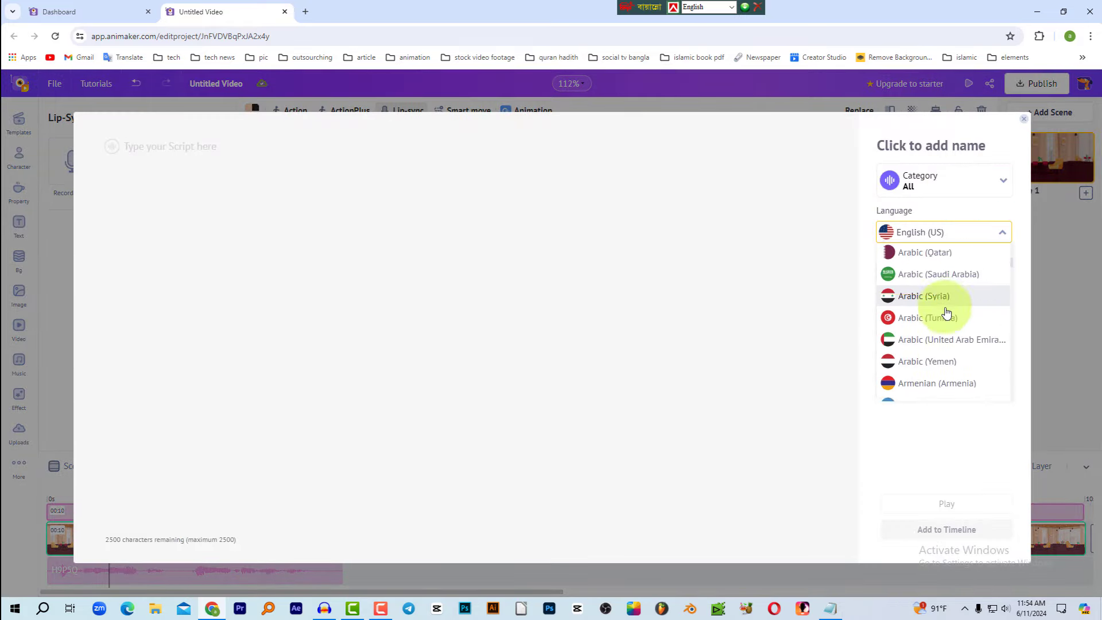
pyautogui.scroll(-2, 947, 306)
pyautogui.scroll(2, 950, 310)
pyautogui.scroll(-3, 950, 310)
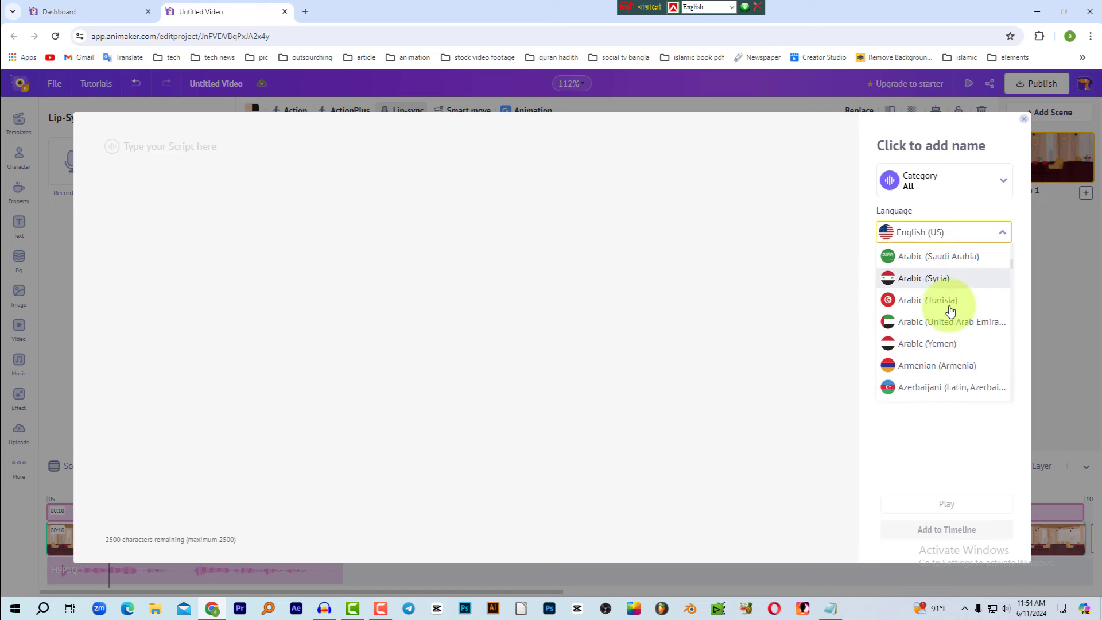
pyautogui.click(934, 259)
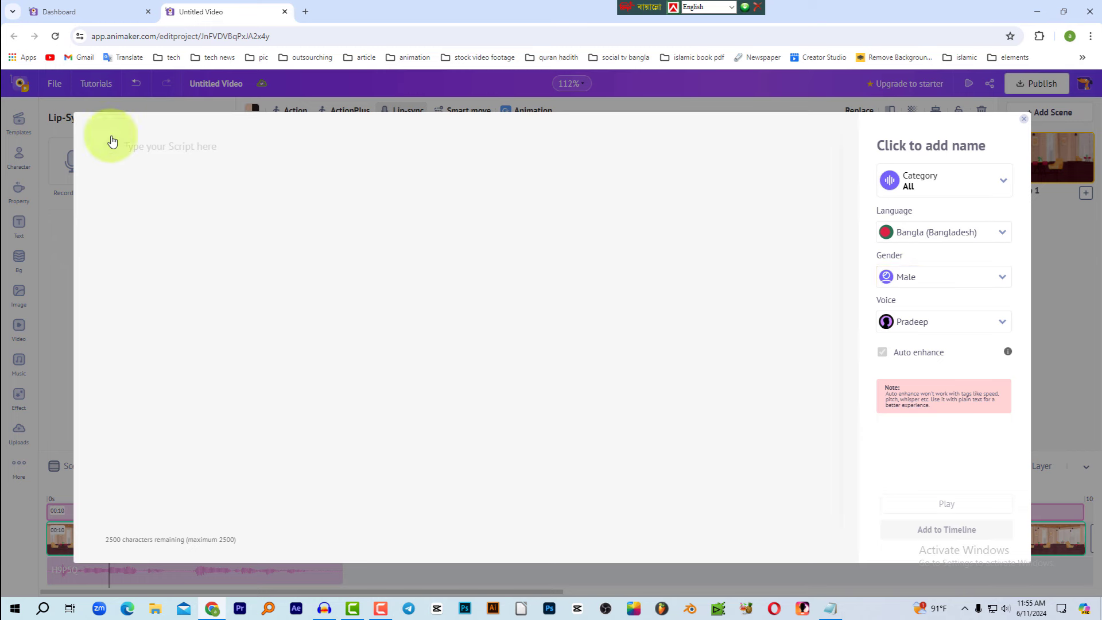
# Step: Enter the script "ওয়ালাইকুম আসসালাম, আলহামদুলিল্লাহ, আমি ভালো আছি, আপনি কেমন আছেন?", preview it and add the speech to the timeline
pyautogui.click(205, 151)
pyautogui.write('ওয়ালাইকুম আসসালাম, আলহামদুলিল্লাহ, আমি ভালো আছি, আপনি কেমন আছেন?')
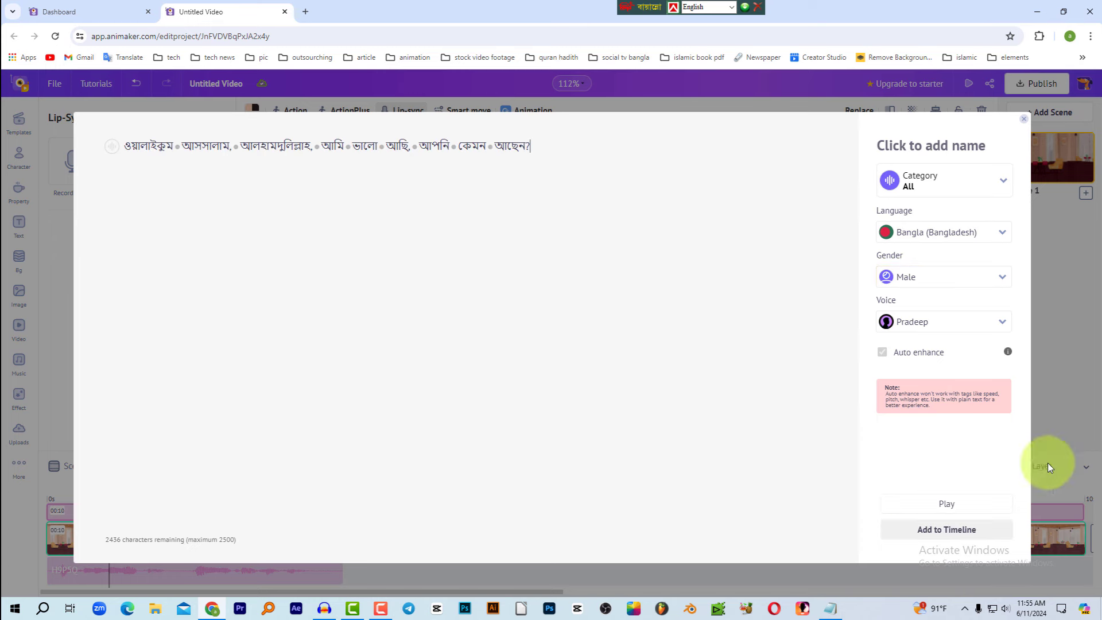
pyautogui.click(946, 504)
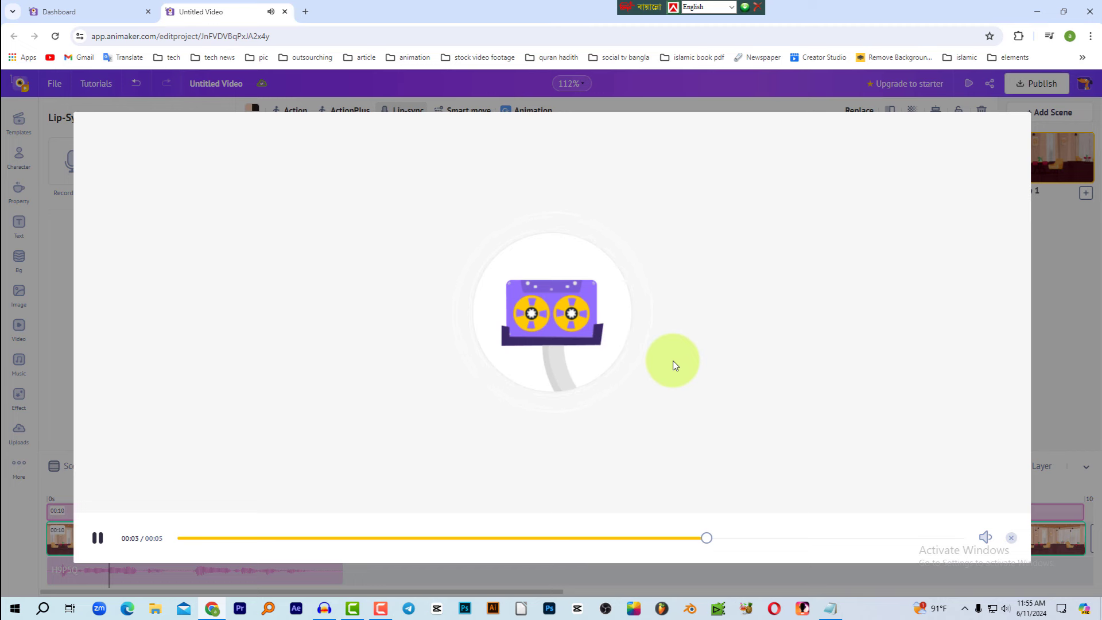
pyautogui.click(1012, 538)
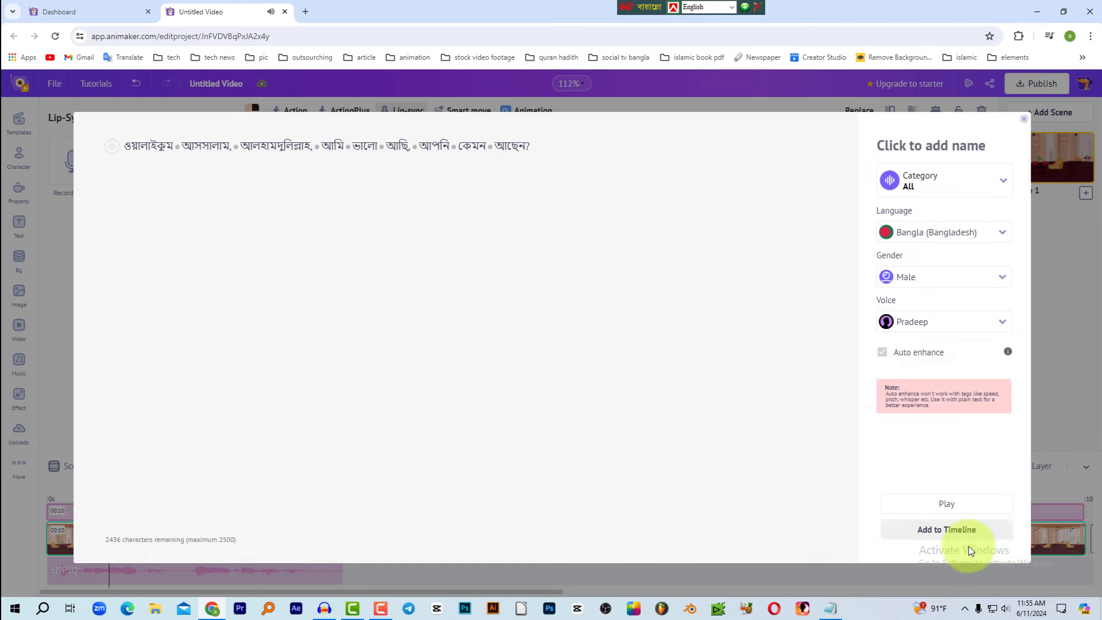
pyautogui.click(948, 531)
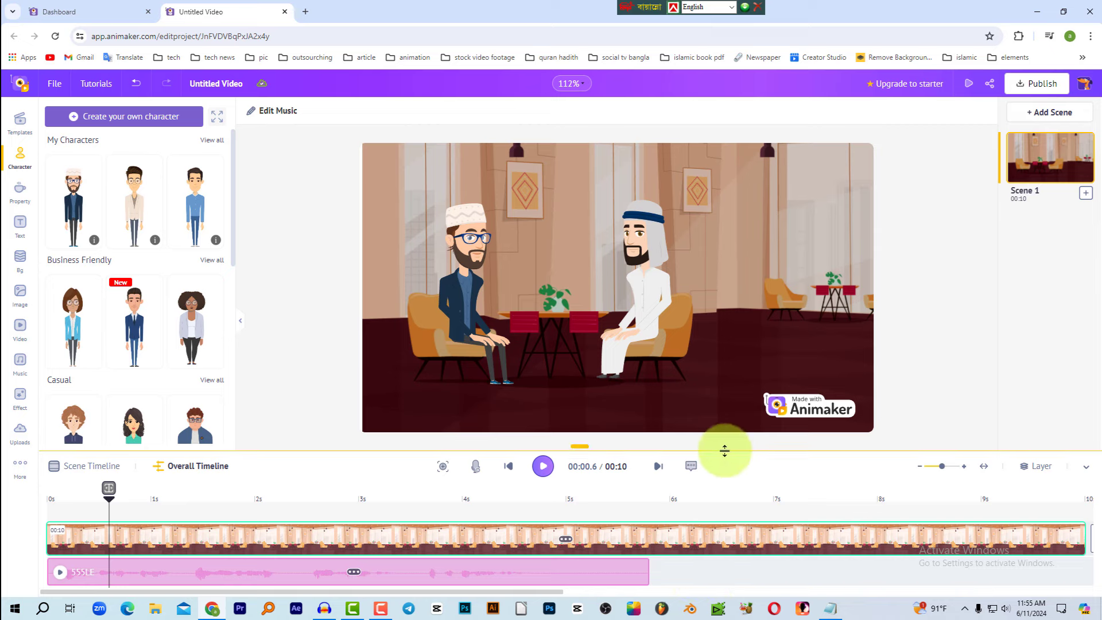
# Step: Enlarge the timeline area and move the second speech clip so it starts right after the first one, at about 2.9 s
pyautogui.moveTo(725, 451); pyautogui.dragTo(725, 367)
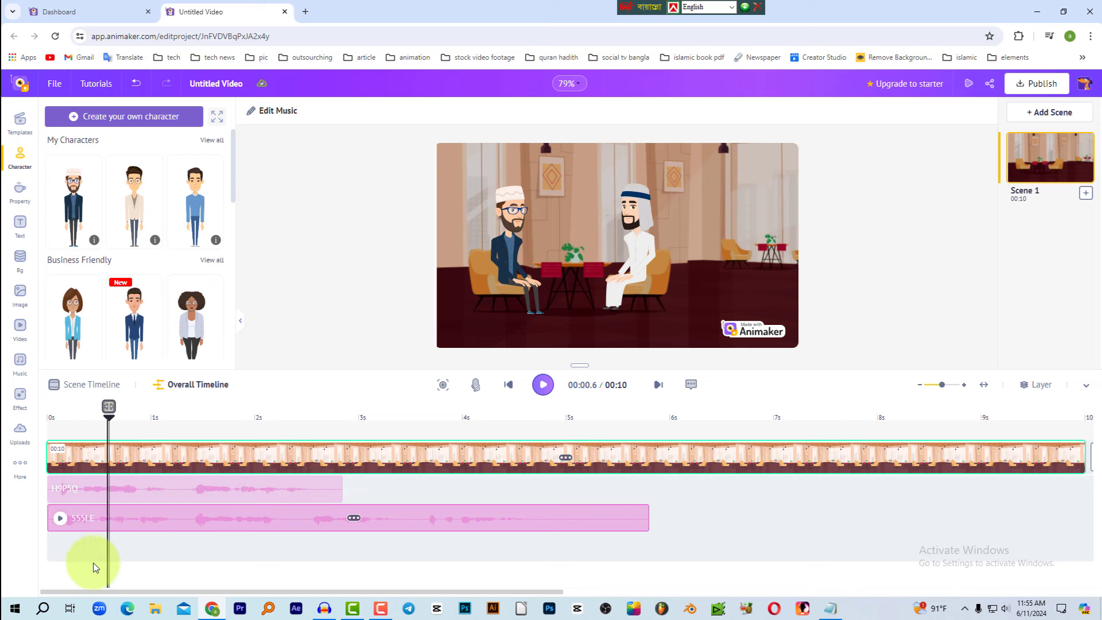
pyautogui.click(67, 496)
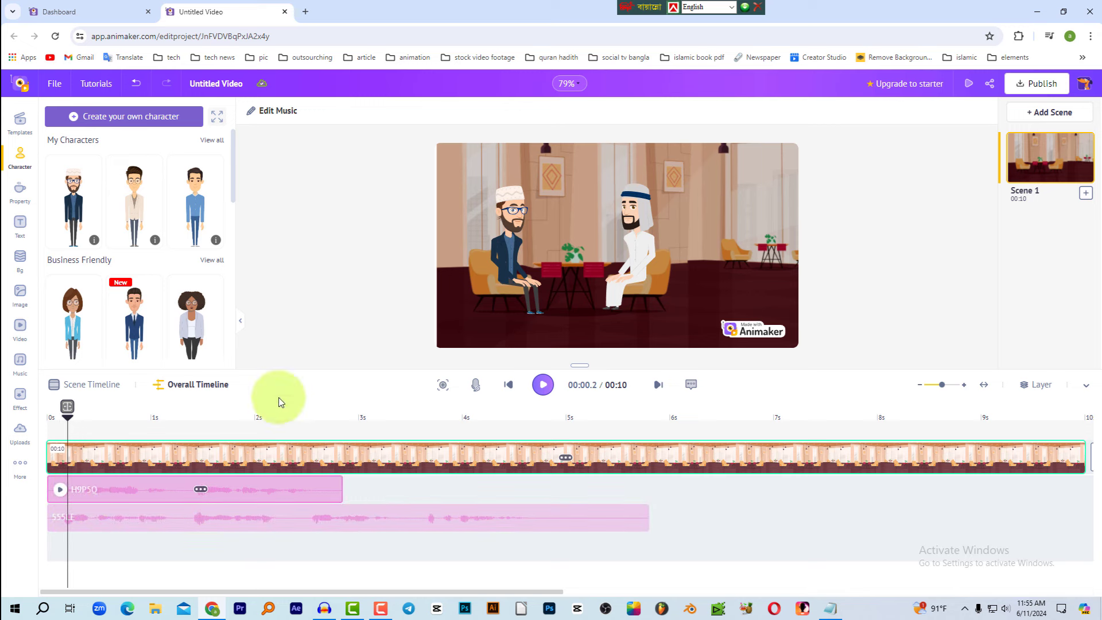
pyautogui.click(624, 236)
pyautogui.click(170, 521)
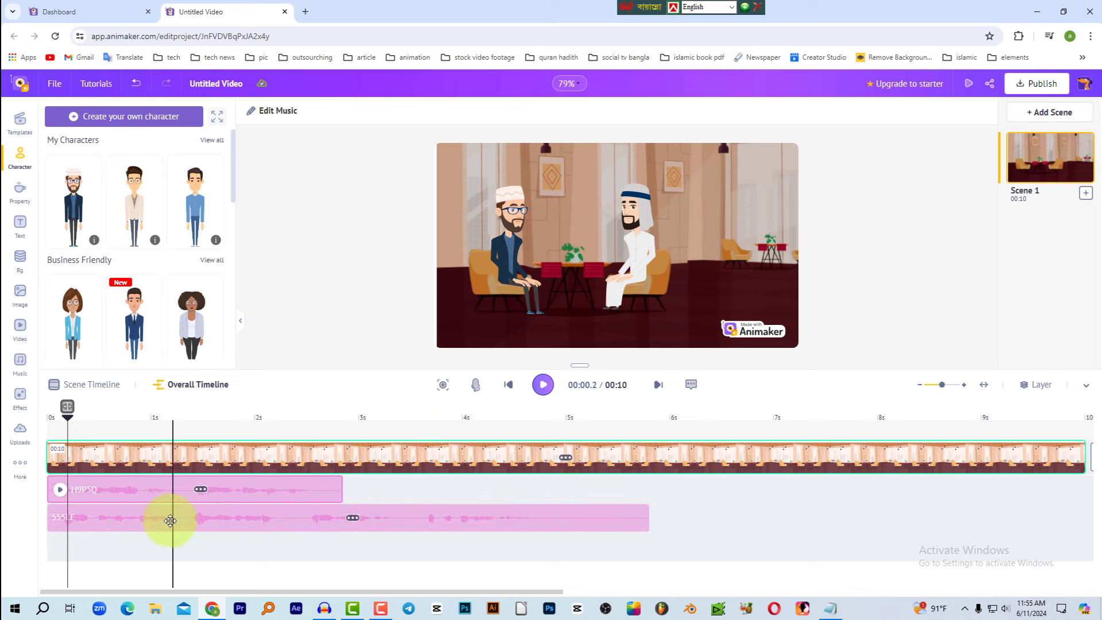
pyautogui.click(106, 524)
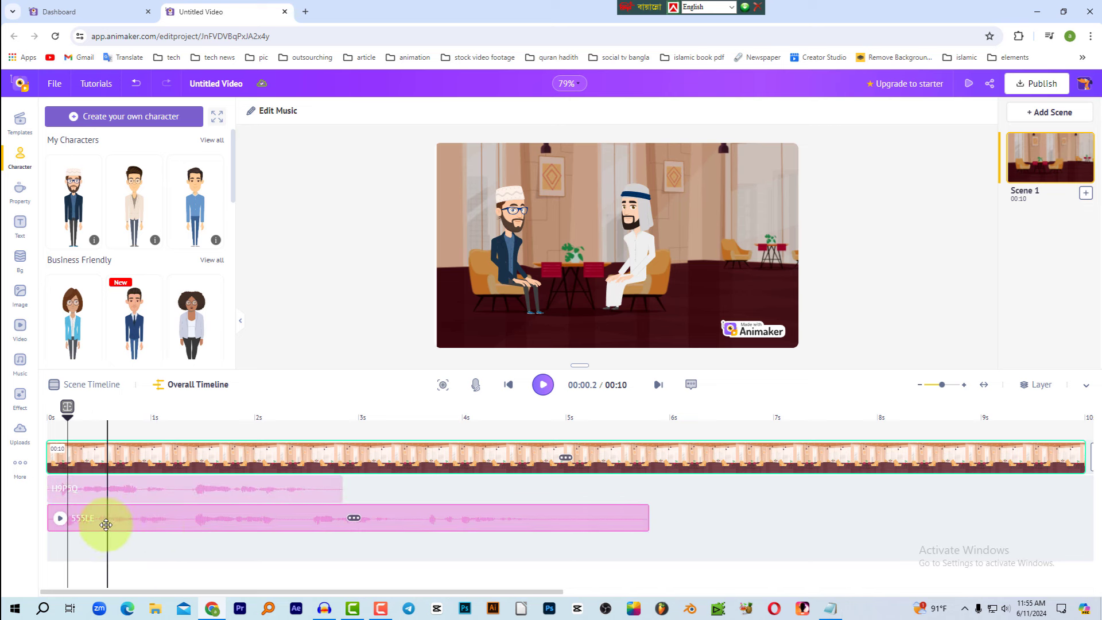
pyautogui.moveTo(93, 522); pyautogui.dragTo(385, 488)
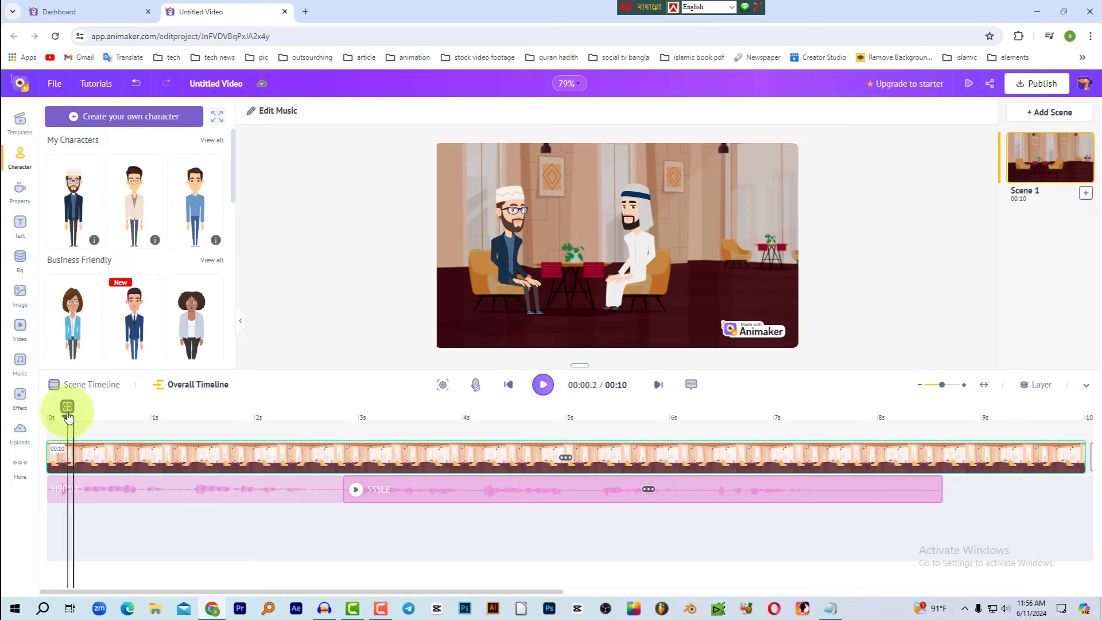
# Step: Play the scene to check the order of the two speech clips, and inspect each clip on the overall timeline
pyautogui.click(543, 385)
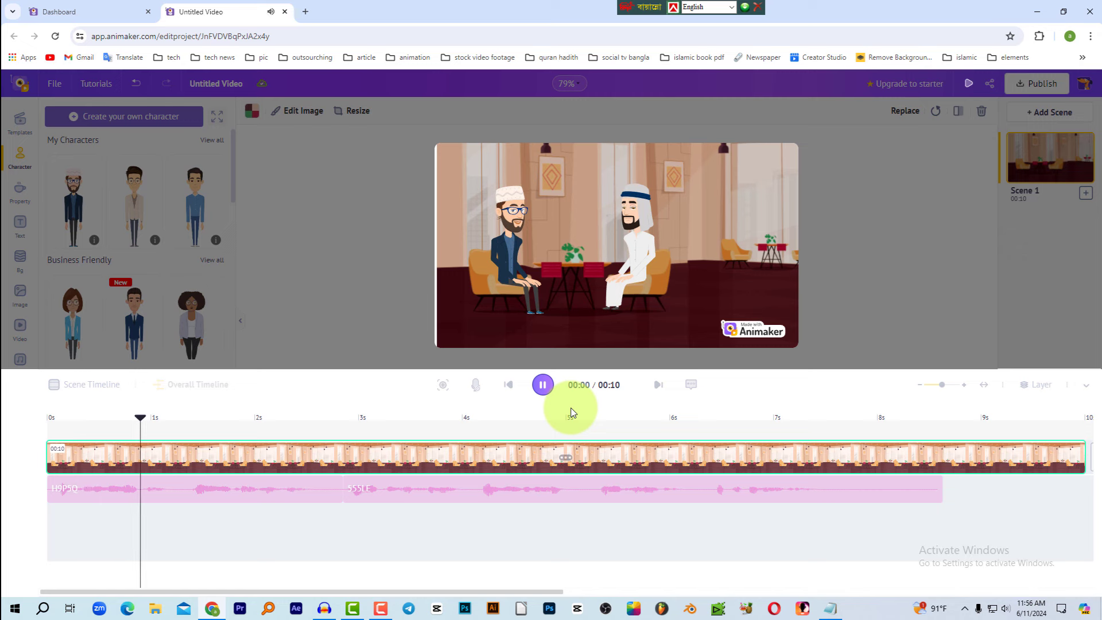
pyautogui.click(543, 384)
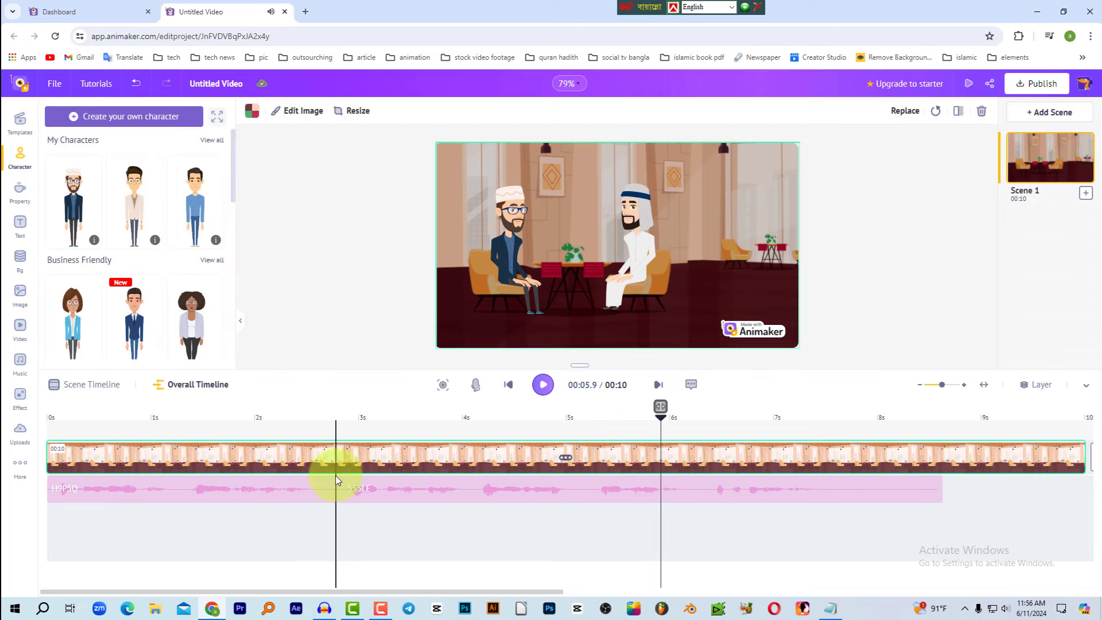
pyautogui.click(524, 271)
pyautogui.click(249, 489)
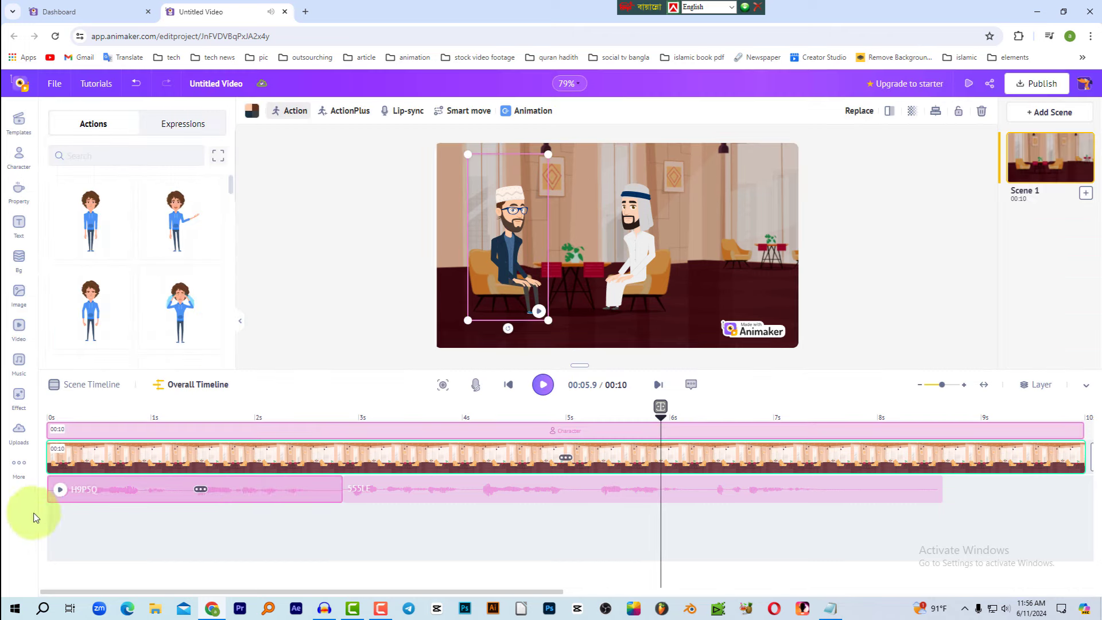
pyautogui.click(371, 487)
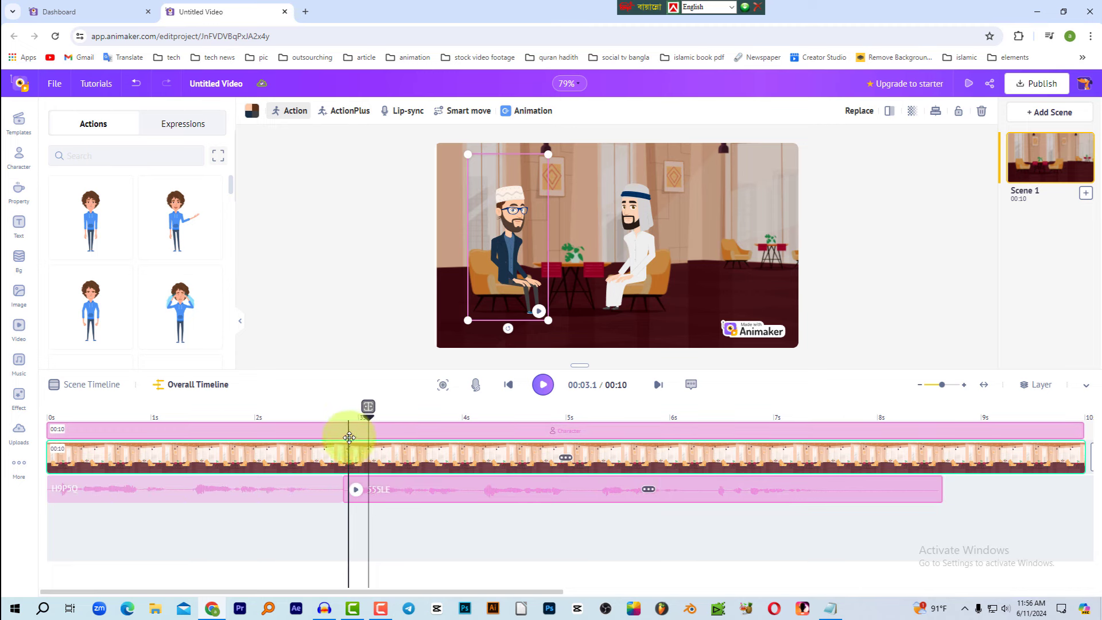
pyautogui.click(305, 487)
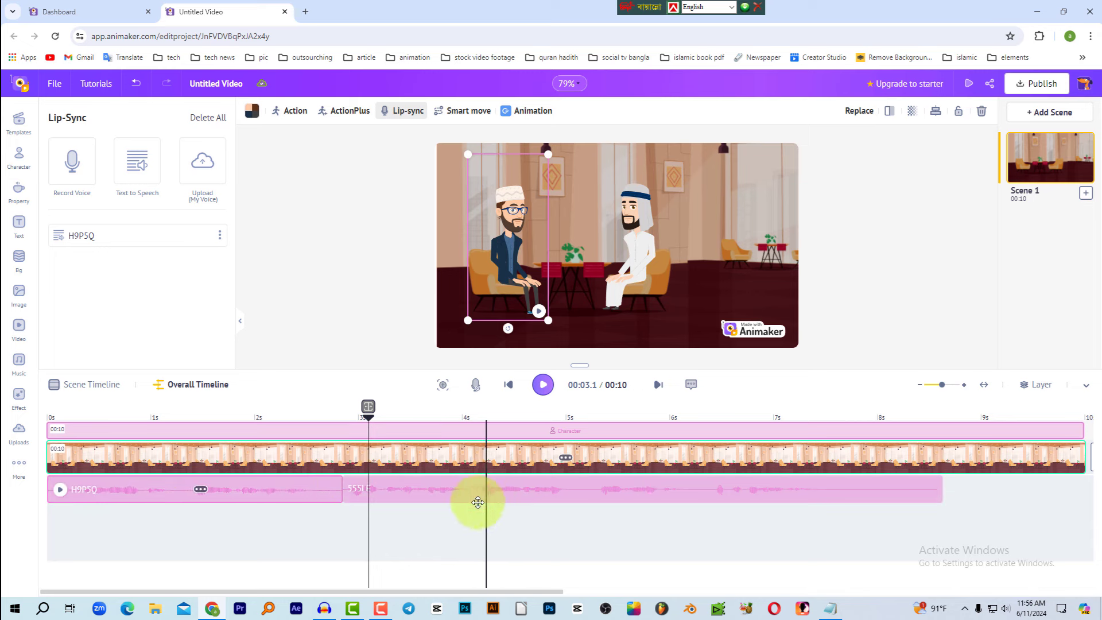
pyautogui.click(247, 417)
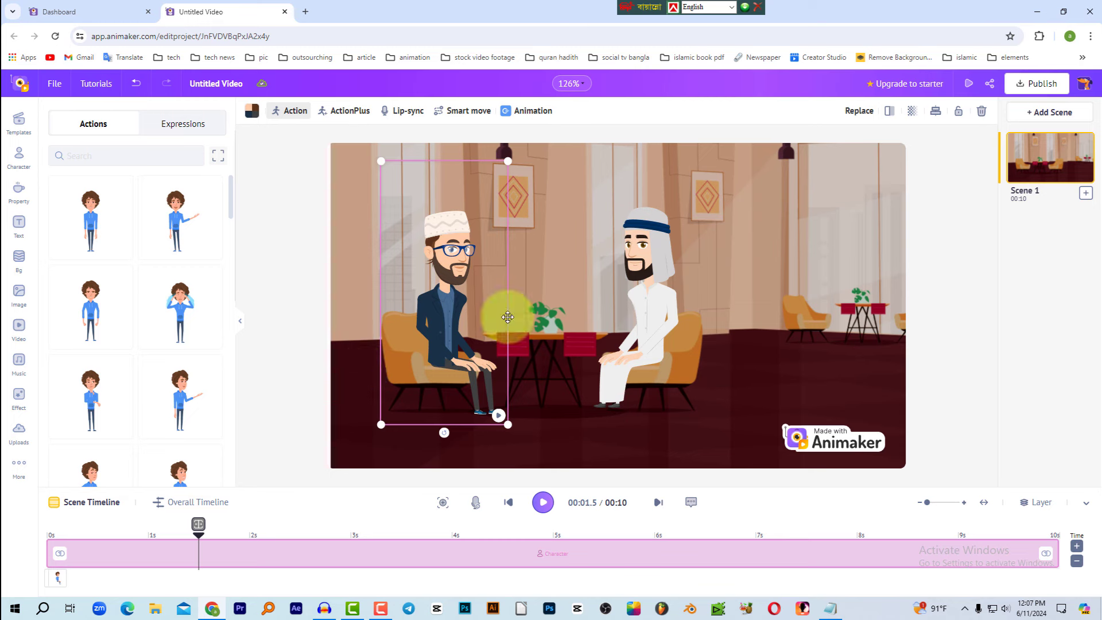
# Step: Open ActionPlus for the seated man in the navy jacket and add a second action at 3 s
pyautogui.click(766, 300)
pyautogui.click(457, 289)
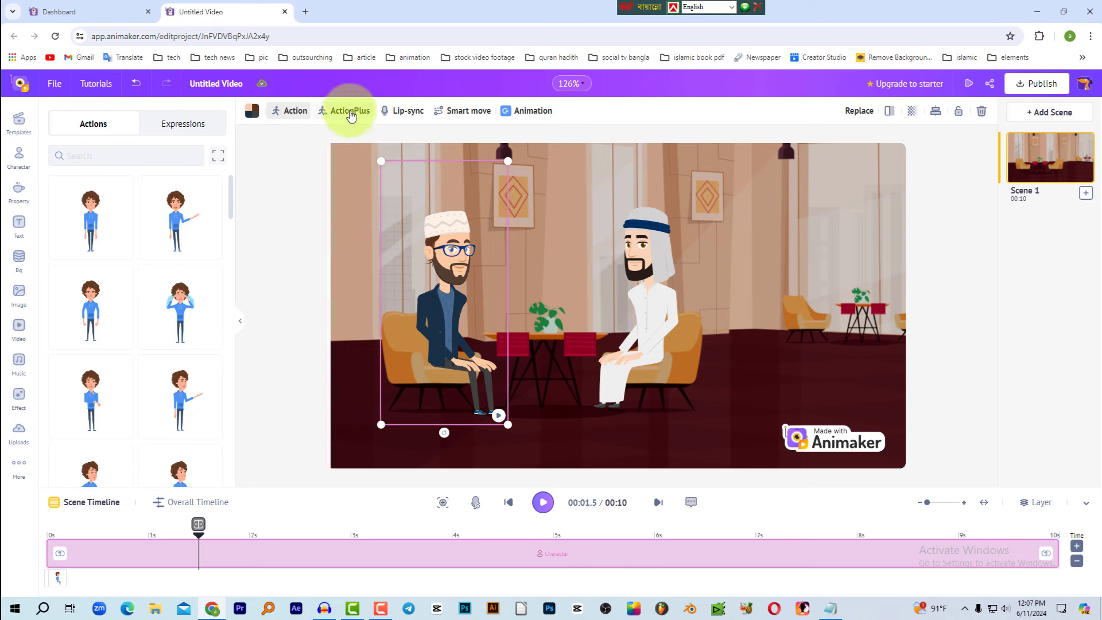
pyautogui.click(344, 113)
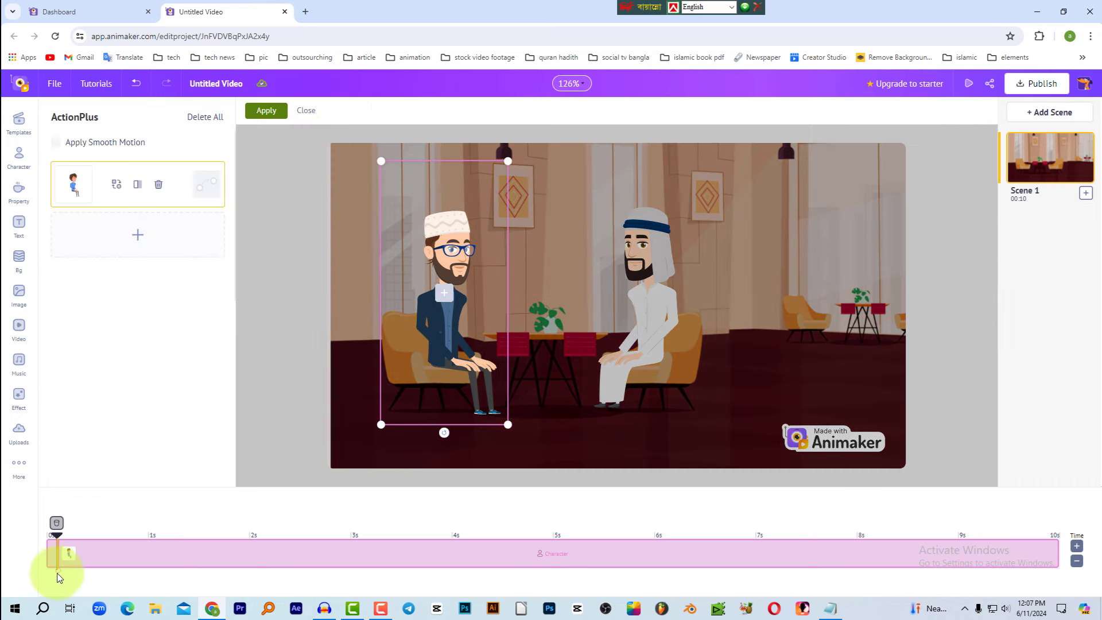
pyautogui.moveTo(55, 537); pyautogui.dragTo(350, 540)
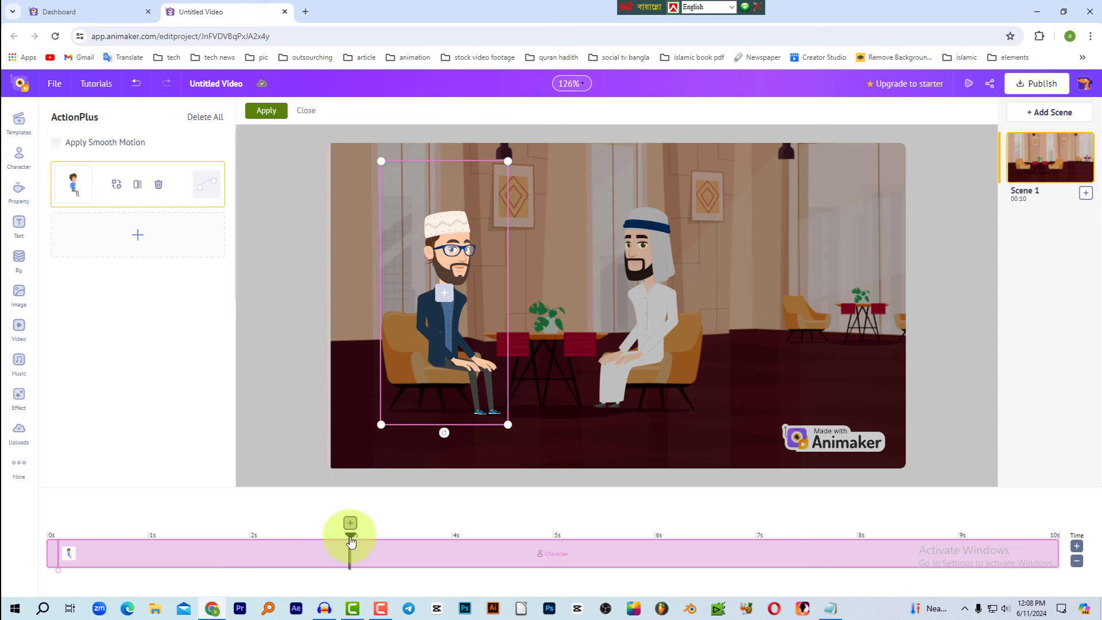
pyautogui.moveTo(351, 540); pyautogui.dragTo(331, 545)
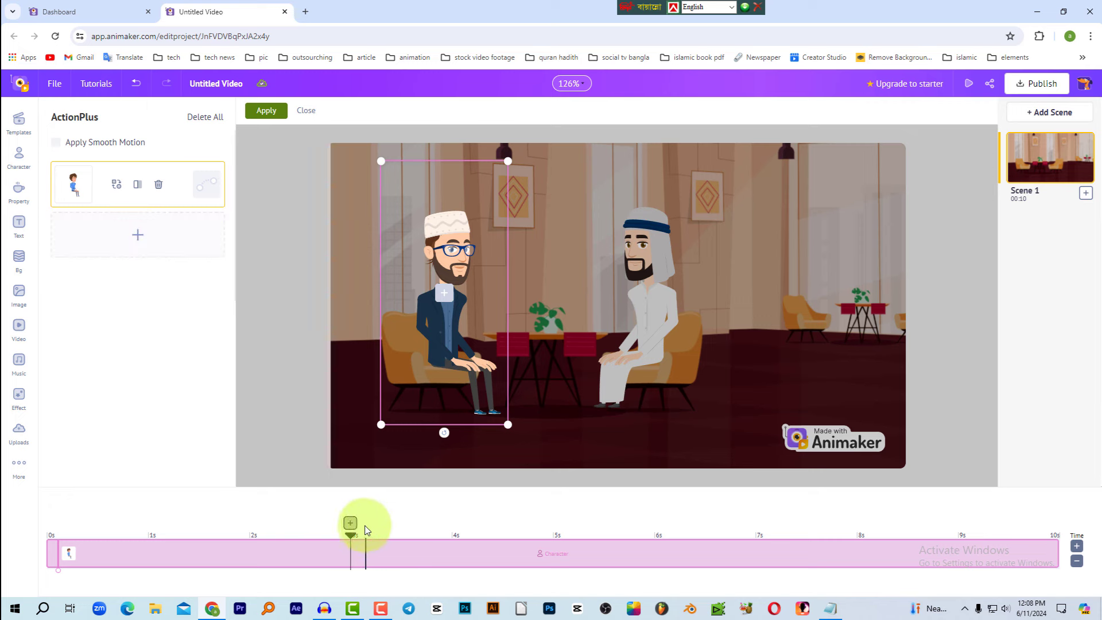
pyautogui.click(350, 524)
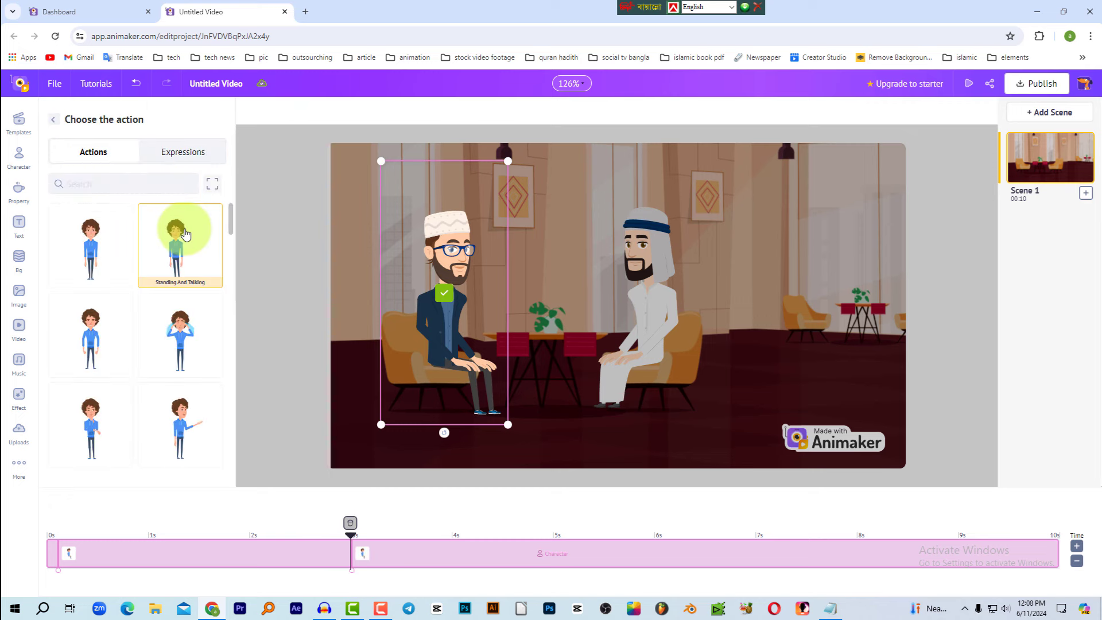
# Step: Search the actions for "sitting" and assign the seated pose with one arm folded and one hand raised to the 3 s action
pyautogui.moveTo(233, 220); pyautogui.dragTo(205, 340)
pyautogui.scroll(10, 201, 354)
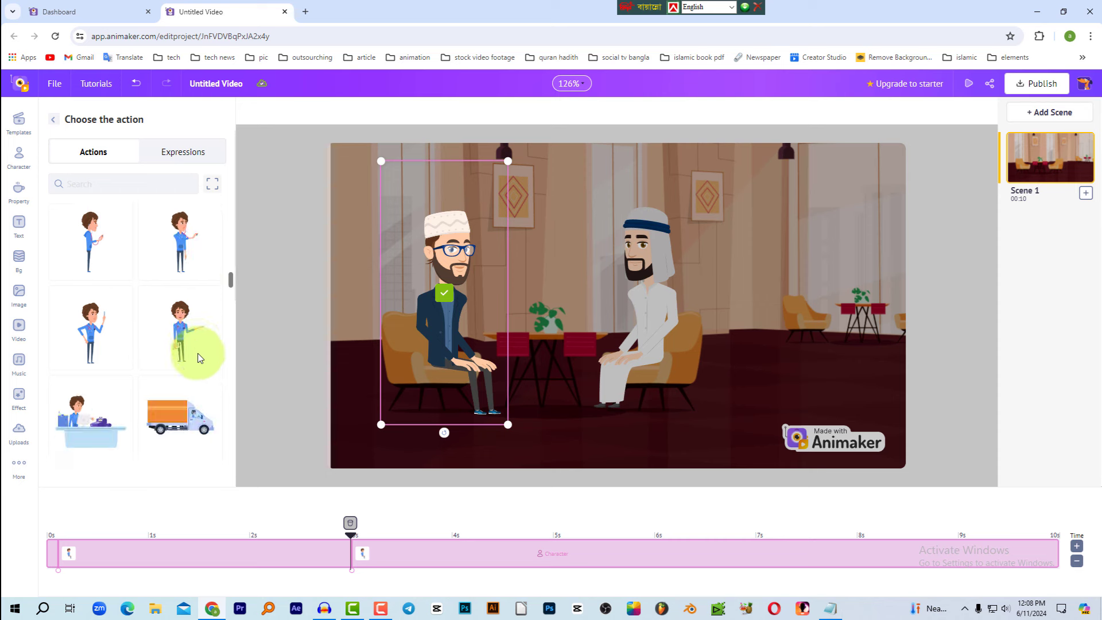
pyautogui.click(83, 183)
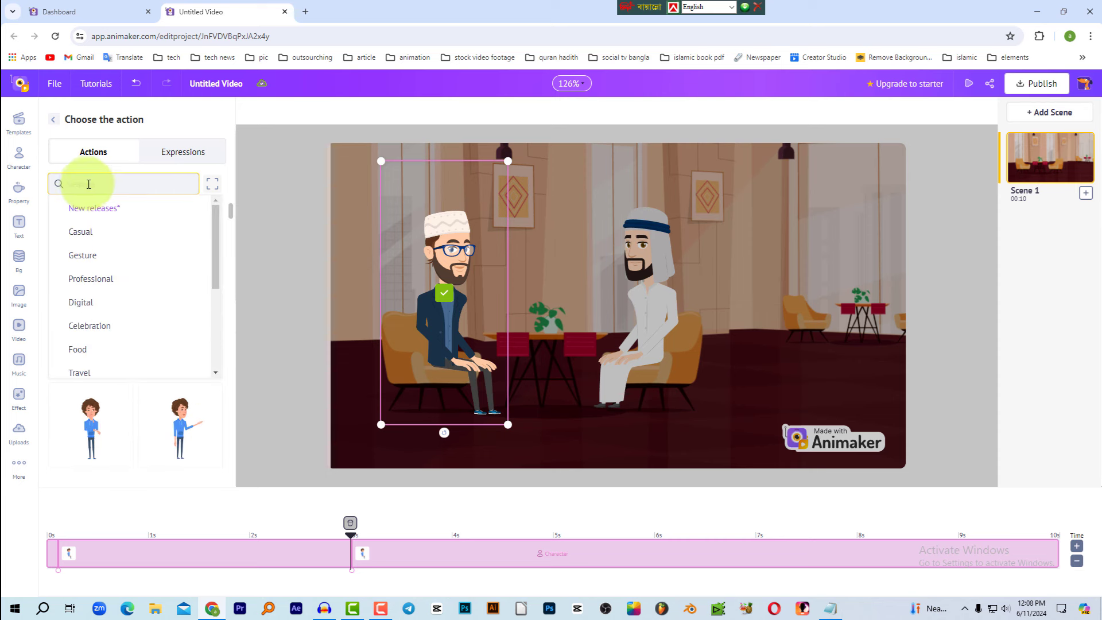
pyautogui.write('sitting')
pyautogui.click(166, 392)
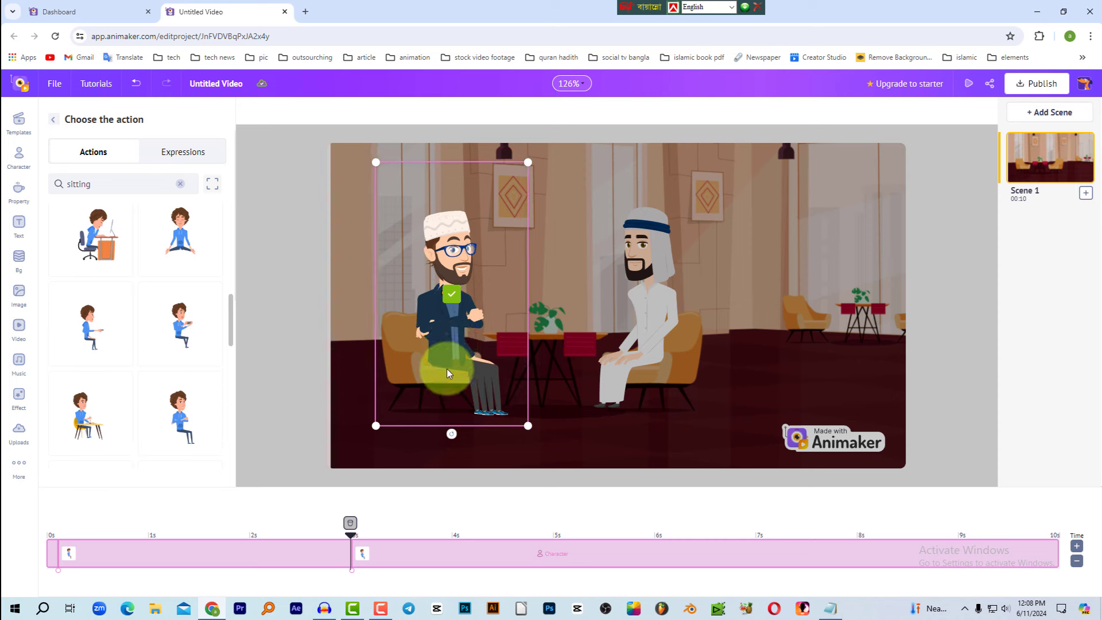
# Step: Add a third action at 7 s for the navy-jacketed man and set it to the seated Drinking Coffee action
pyautogui.click(354, 537)
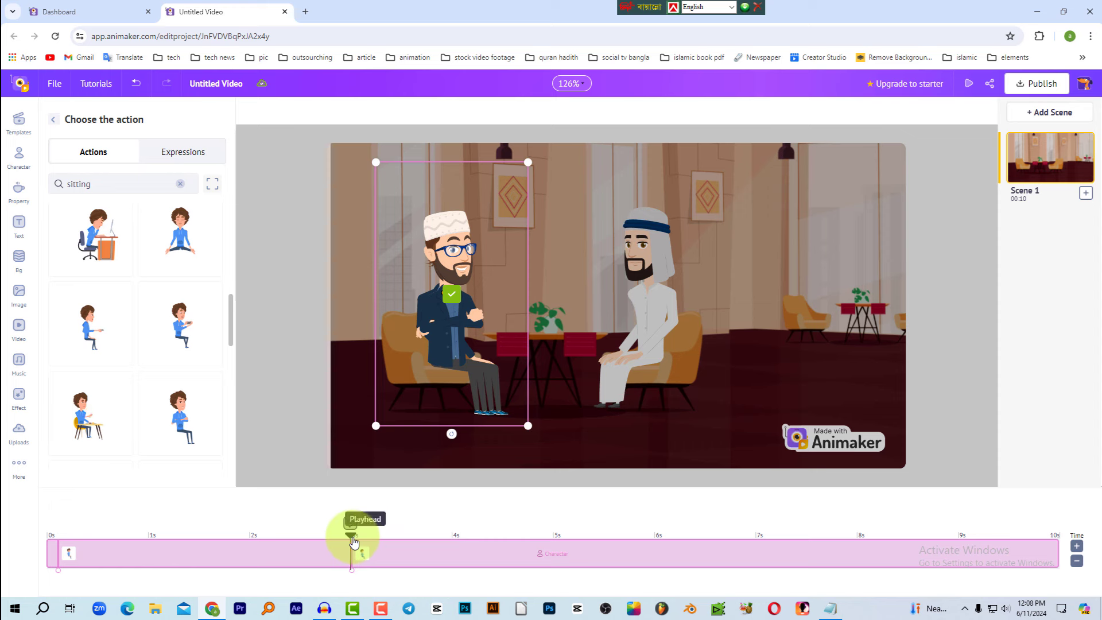
pyautogui.moveTo(361, 540); pyautogui.dragTo(756, 557)
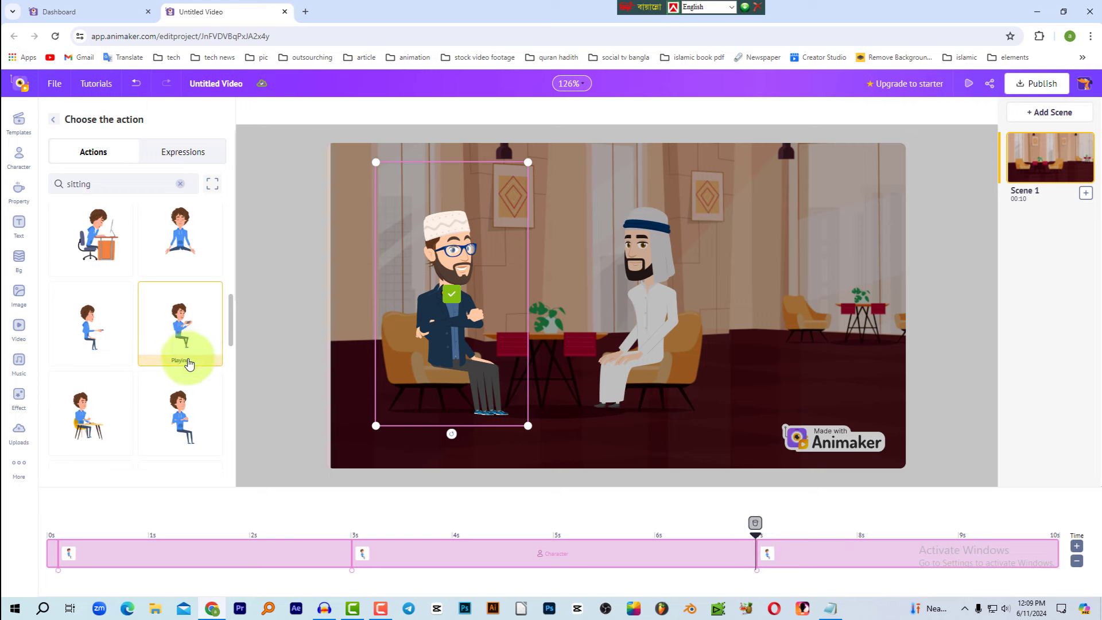
pyautogui.scroll(-2, 182, 357)
pyautogui.scroll(-2, 185, 368)
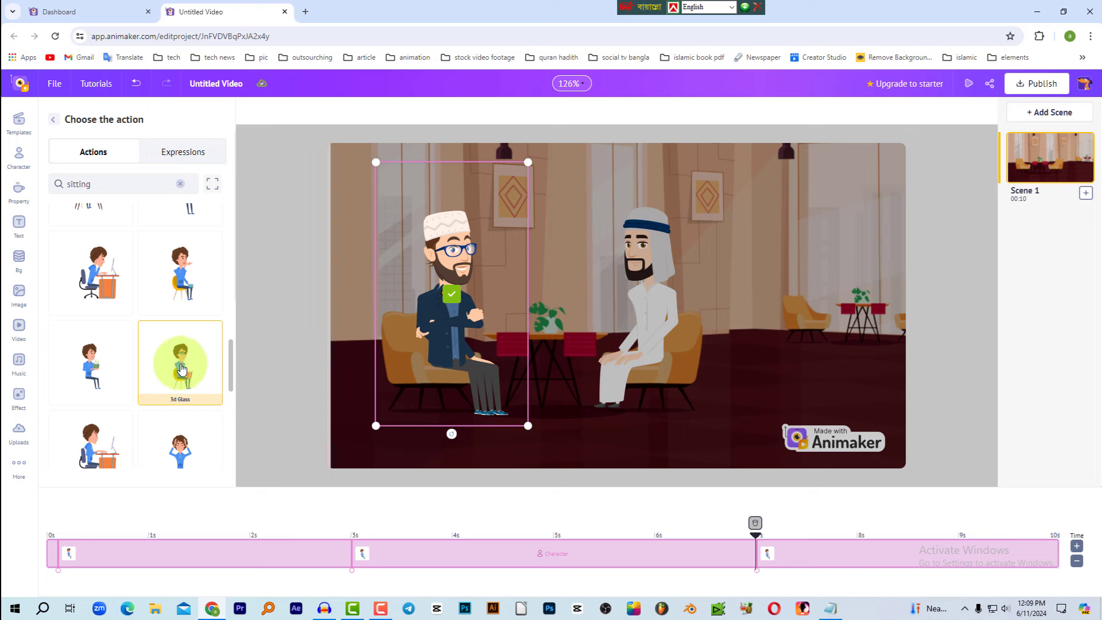
pyautogui.scroll(-3, 179, 371)
pyautogui.scroll(-1, 183, 372)
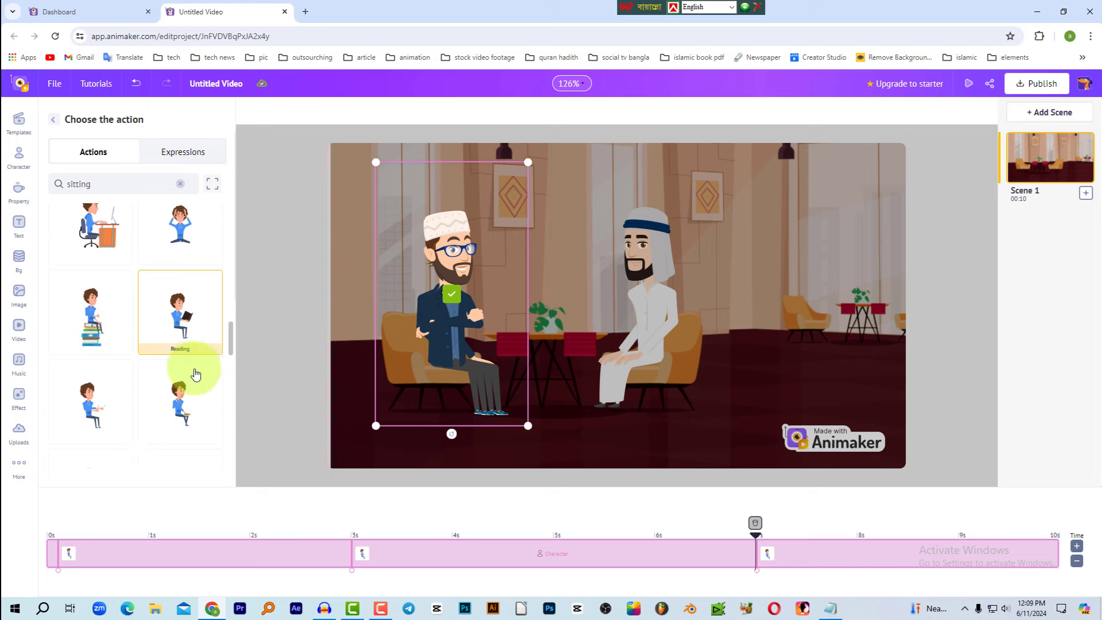
pyautogui.scroll(-3, 140, 414)
pyautogui.click(165, 275)
pyautogui.scroll(-1, 166, 275)
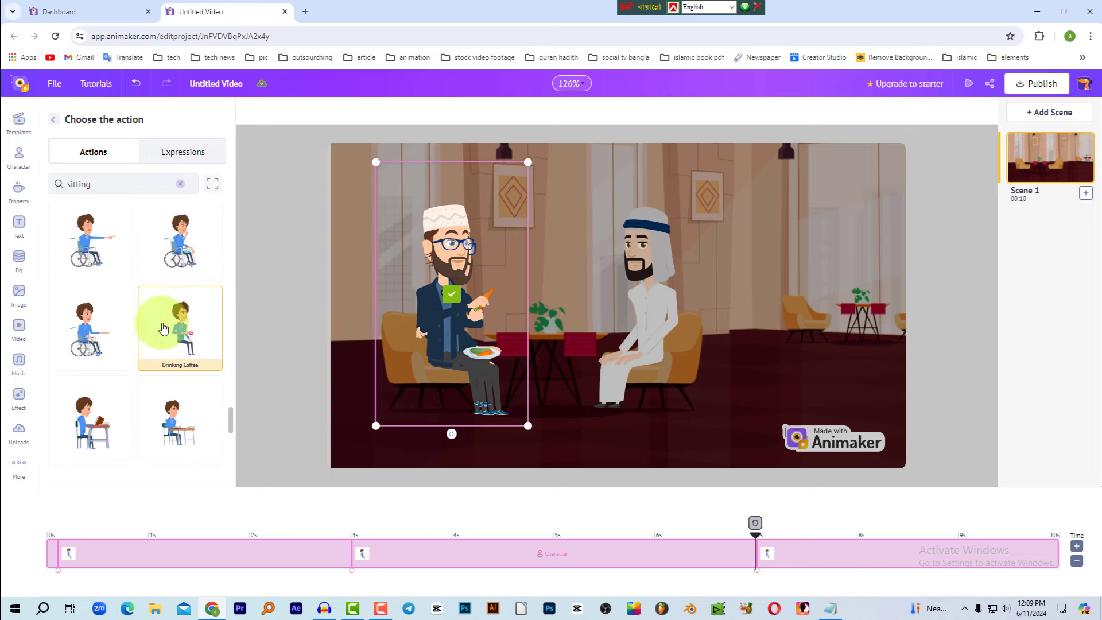
pyautogui.click(172, 322)
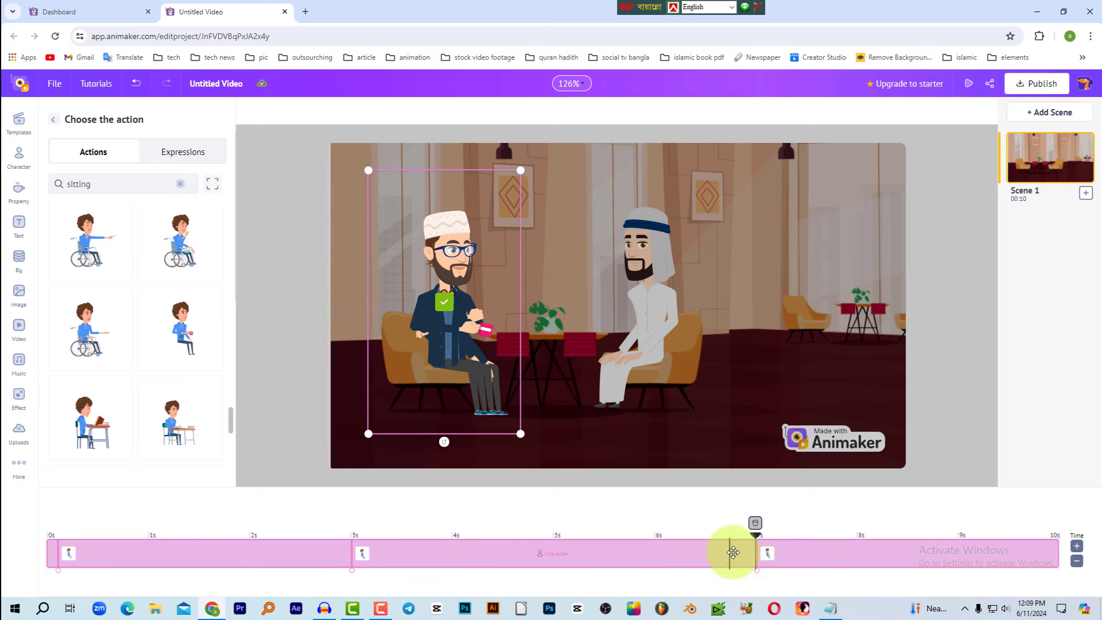
# Step: Return to the action list, apply the three-action ActionPlus sequence to the man and deselect him
pyautogui.click(55, 123)
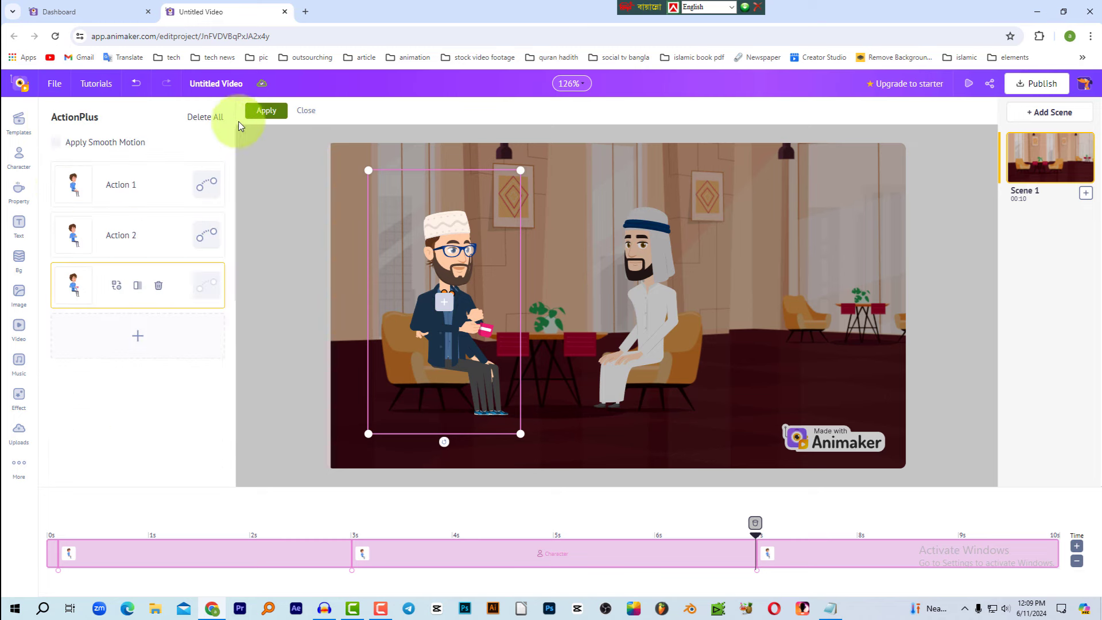
pyautogui.click(265, 108)
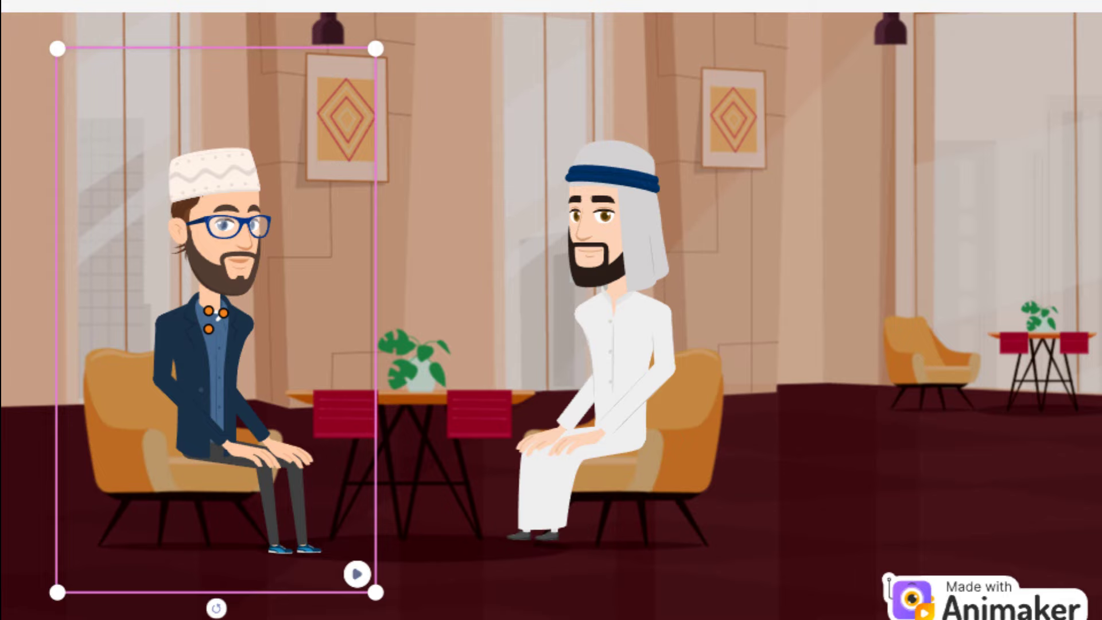
pyautogui.click(1001, 576)
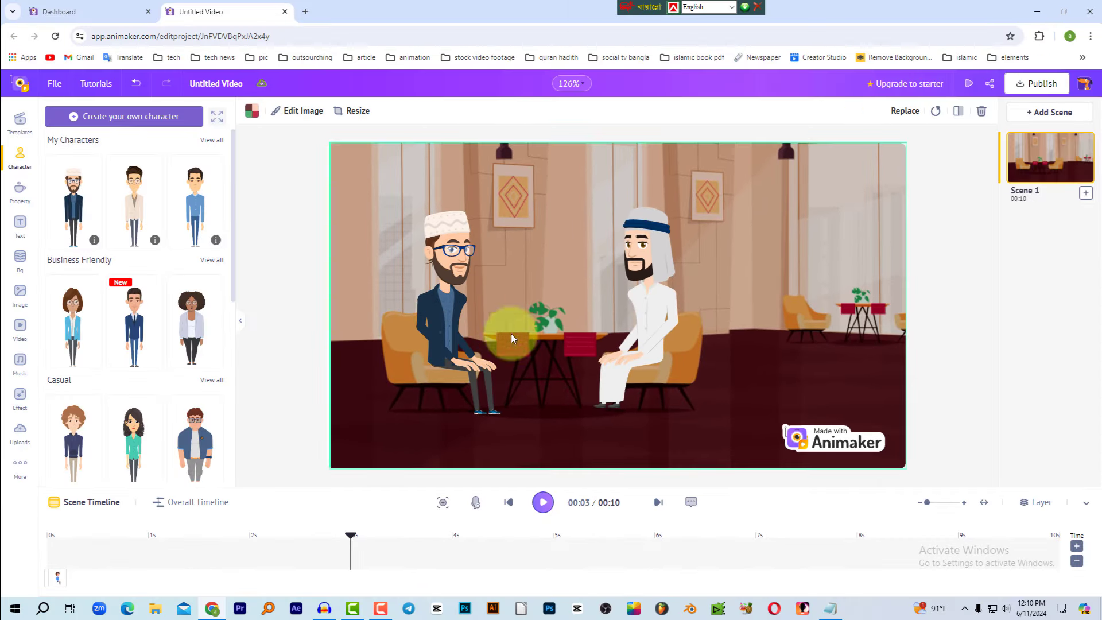
# Step: Reopen the ActionPlus sequence of the seated man in the navy jacket and review each of its three actions and their timeline positions
pyautogui.doubleClick(452, 256)
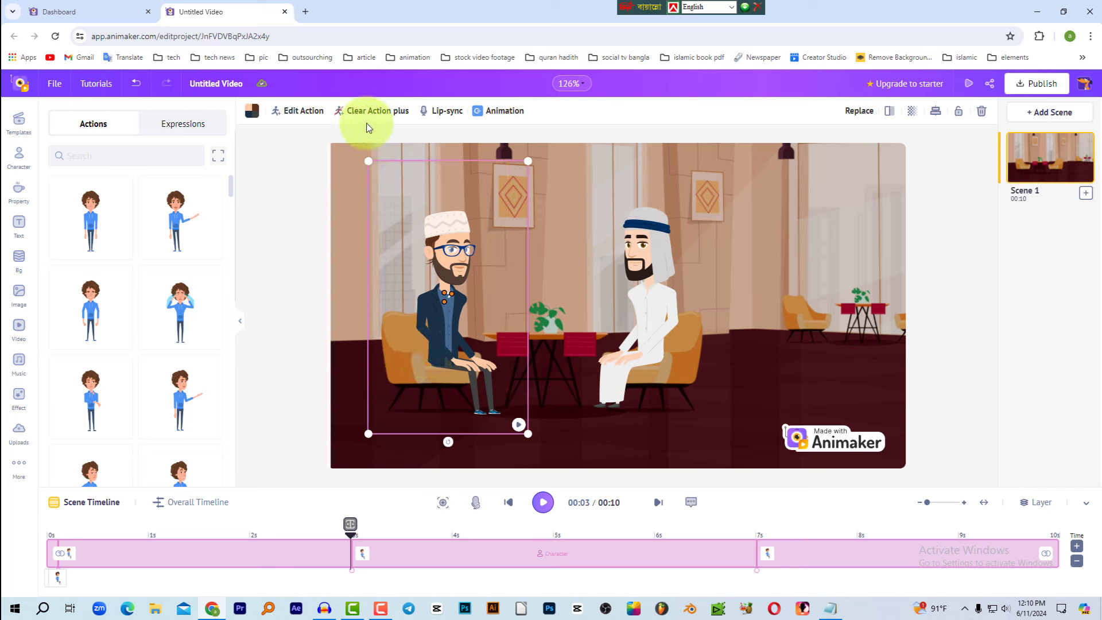
pyautogui.click(302, 115)
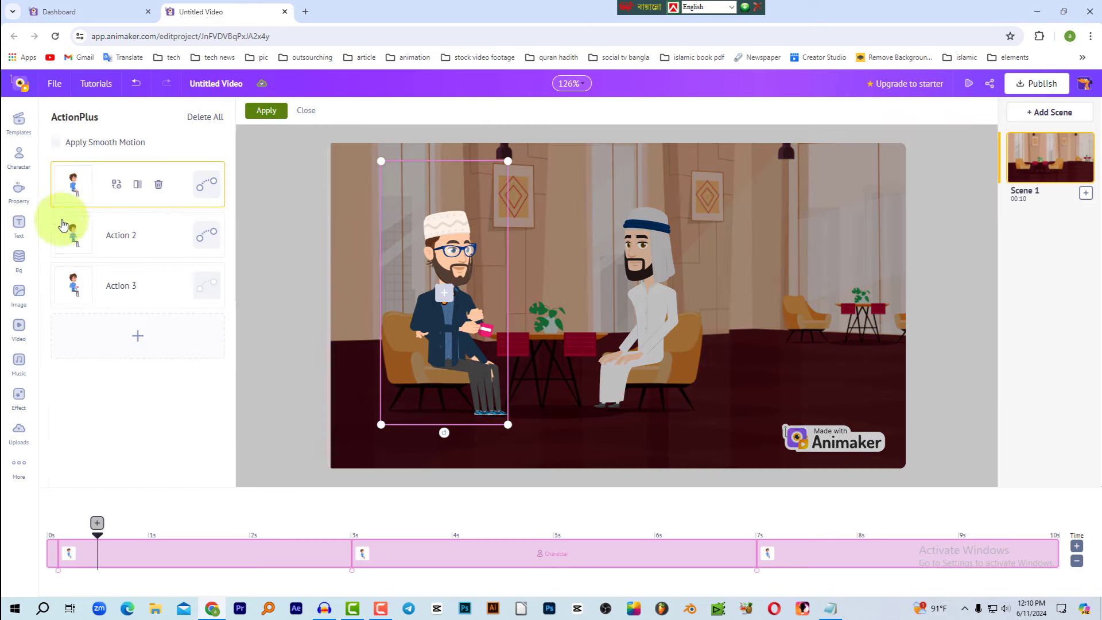
pyautogui.click(93, 246)
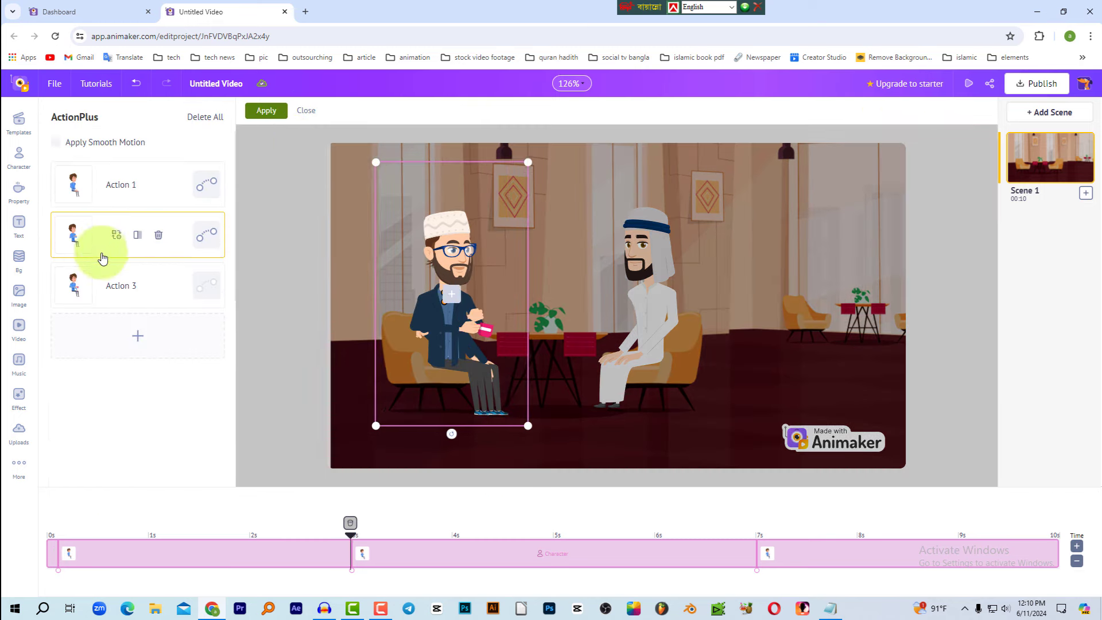
pyautogui.click(117, 299)
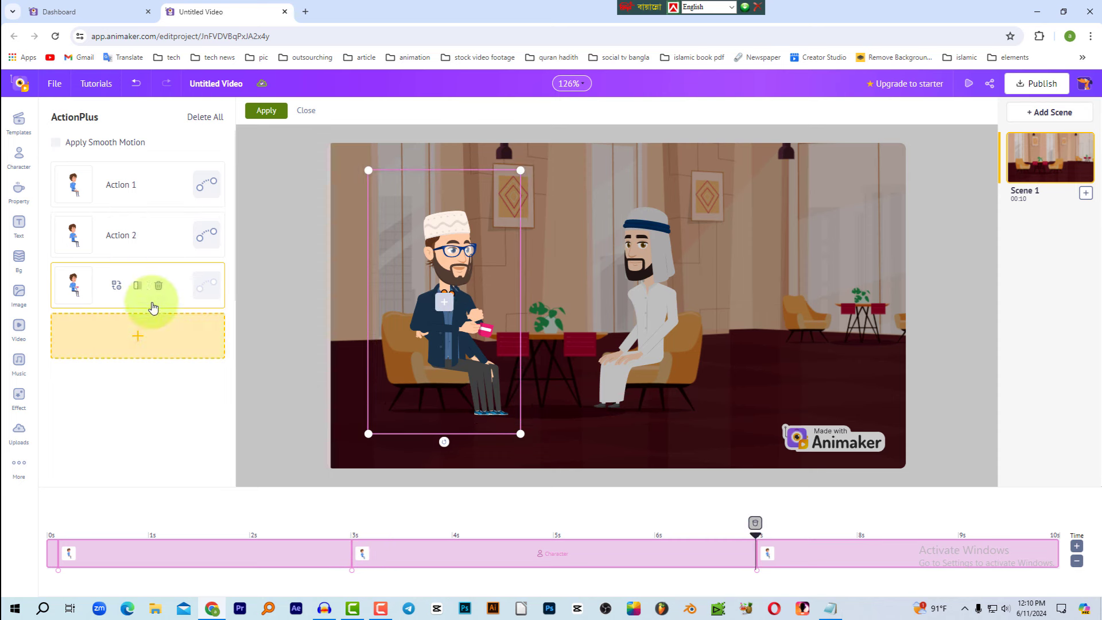
pyautogui.click(125, 189)
pyautogui.click(119, 246)
pyautogui.click(115, 299)
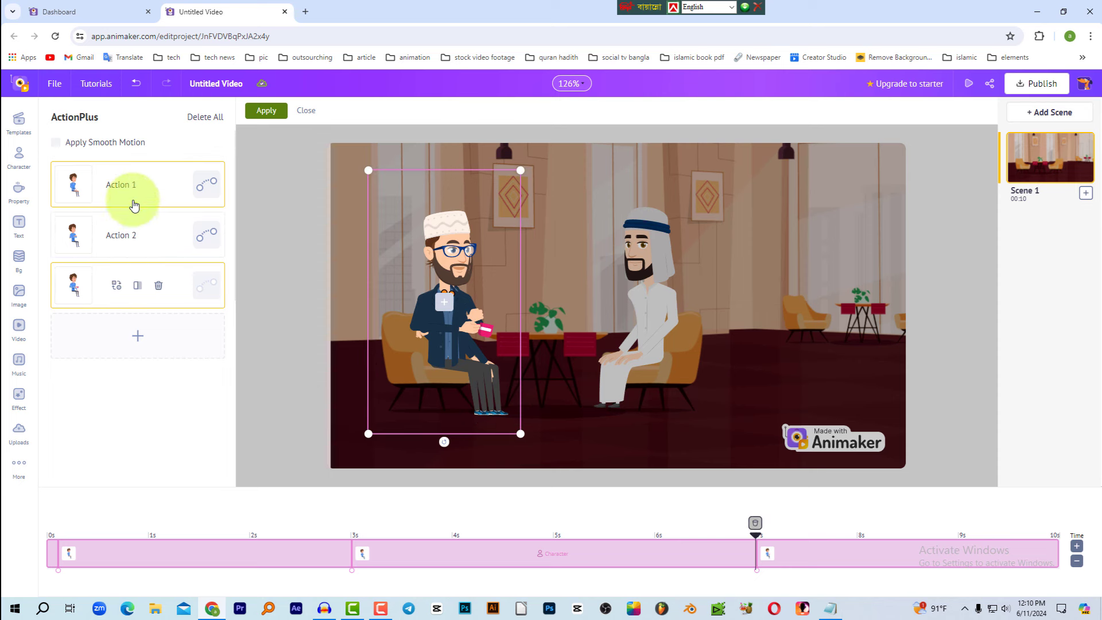
pyautogui.click(134, 200)
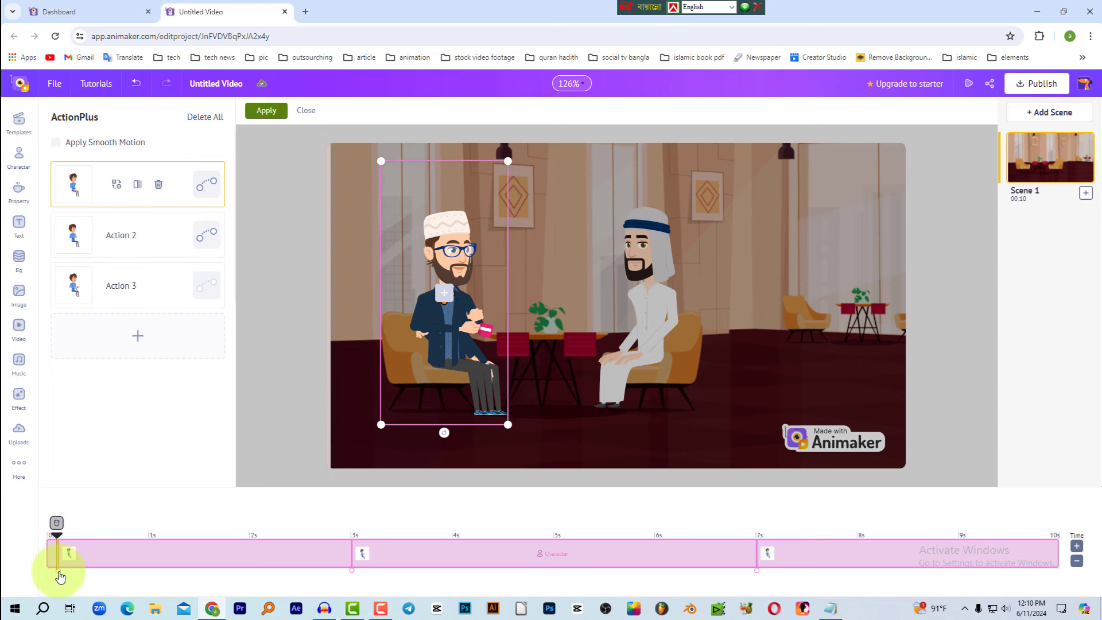
pyautogui.click(123, 251)
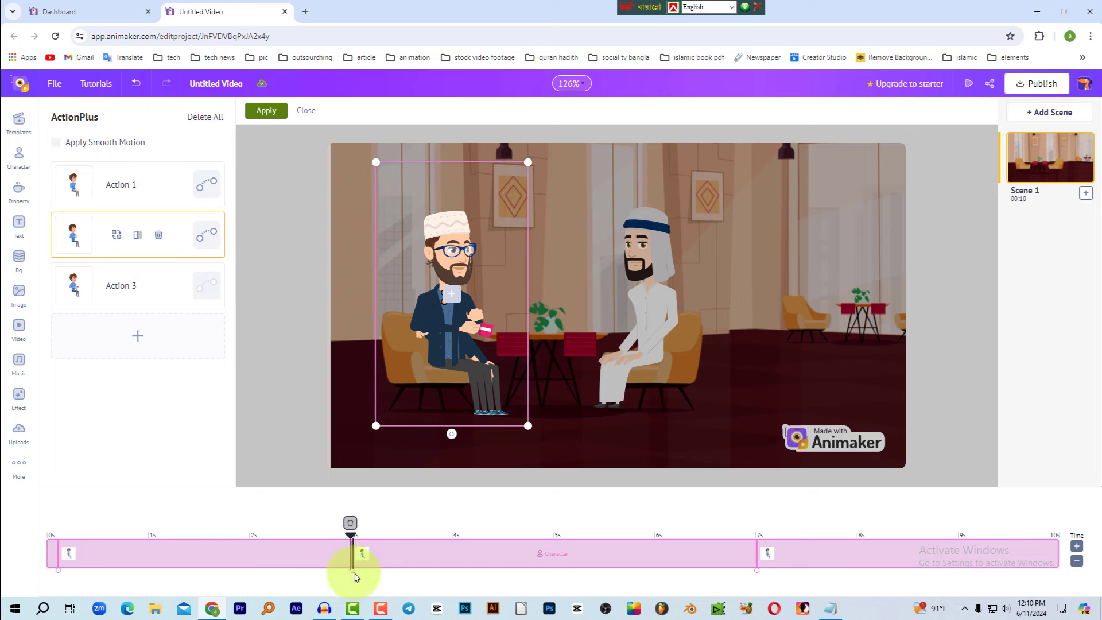
pyautogui.click(145, 302)
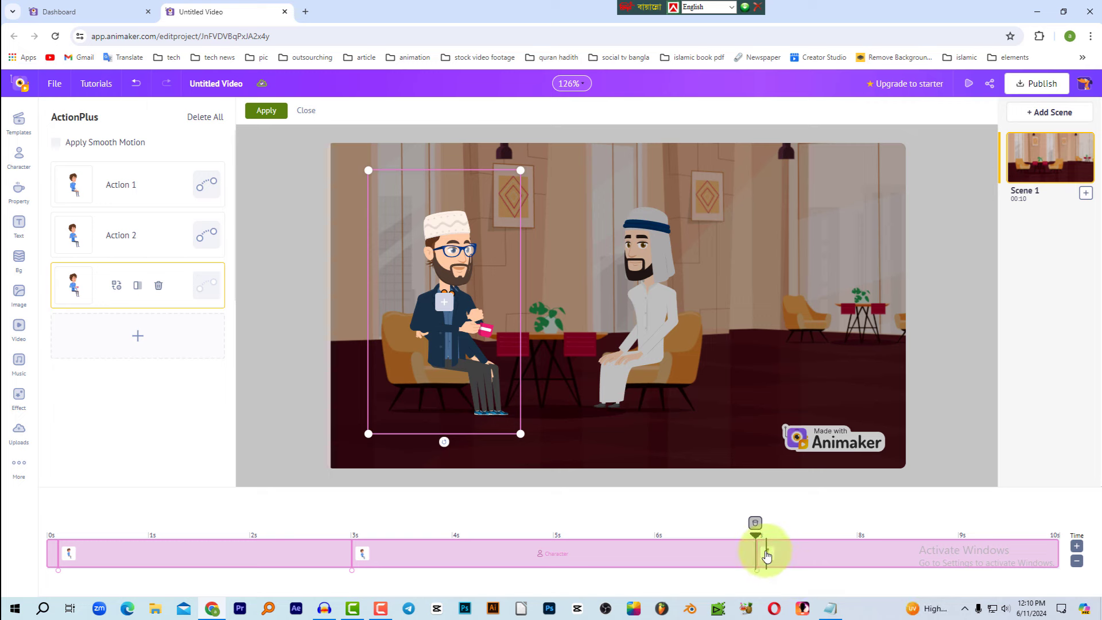
pyautogui.click(124, 198)
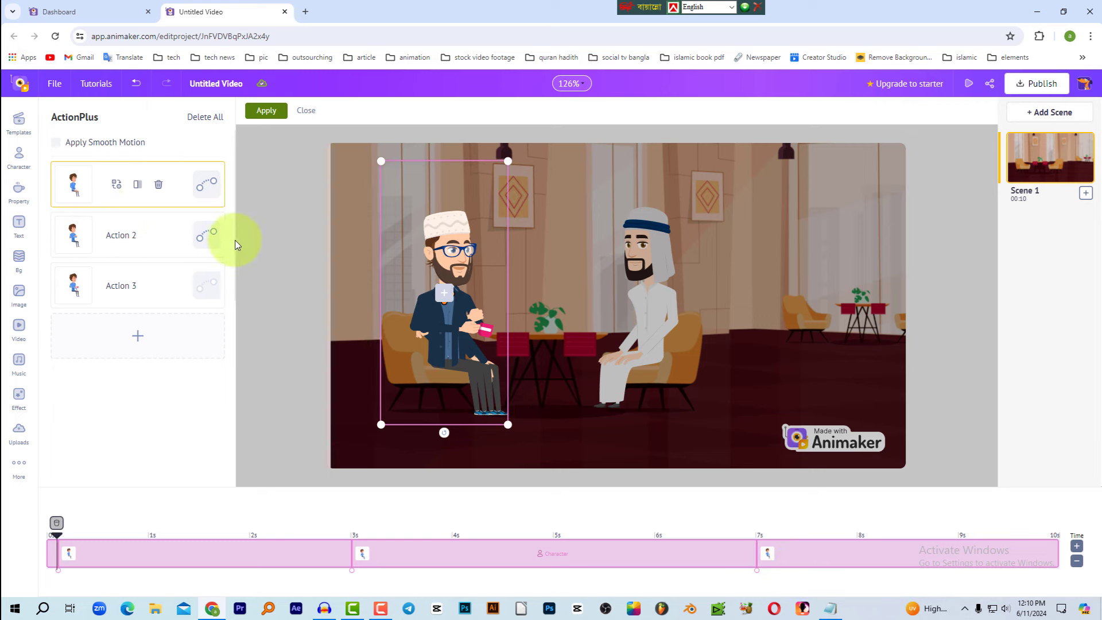
pyautogui.click(127, 239)
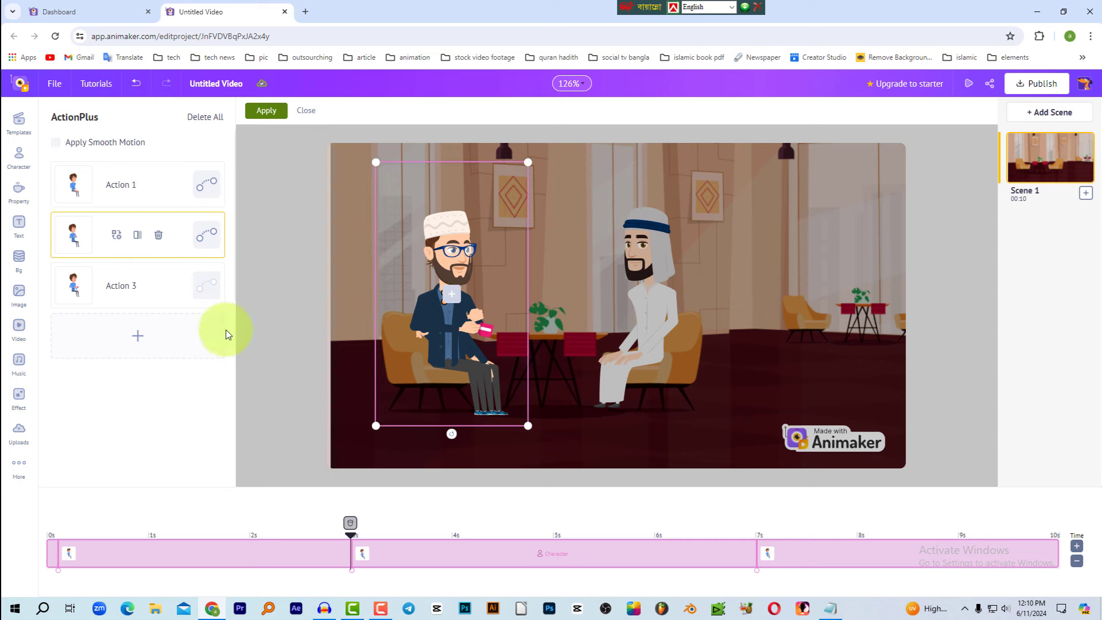
# Step: View the replacement poses offered for the navy-jacketed man's second action, return to the action list and leave ActionPlus
pyautogui.click(118, 237)
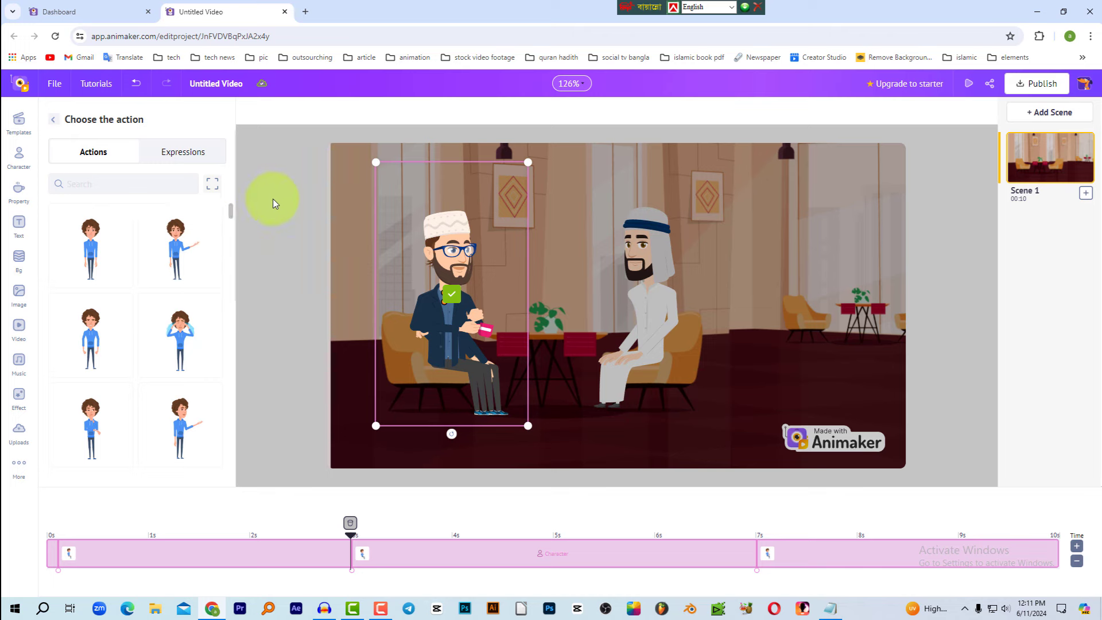
pyautogui.click(54, 120)
pyautogui.click(925, 272)
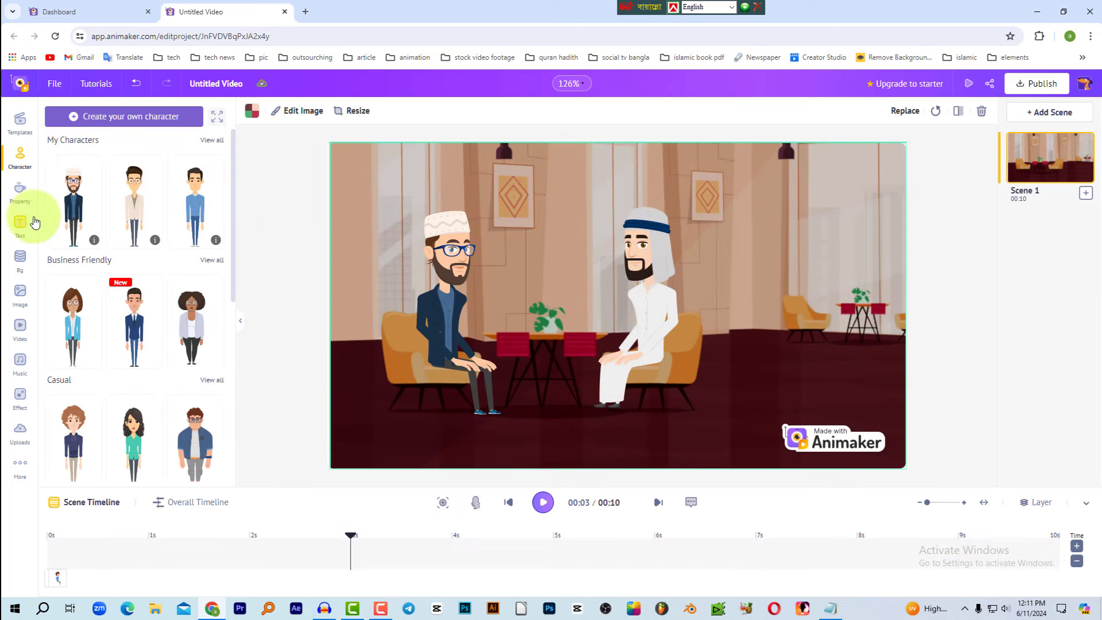
# Step: Generate AI backgrounds from the description "a city park" with teal green as the main colour
pyautogui.click(22, 257)
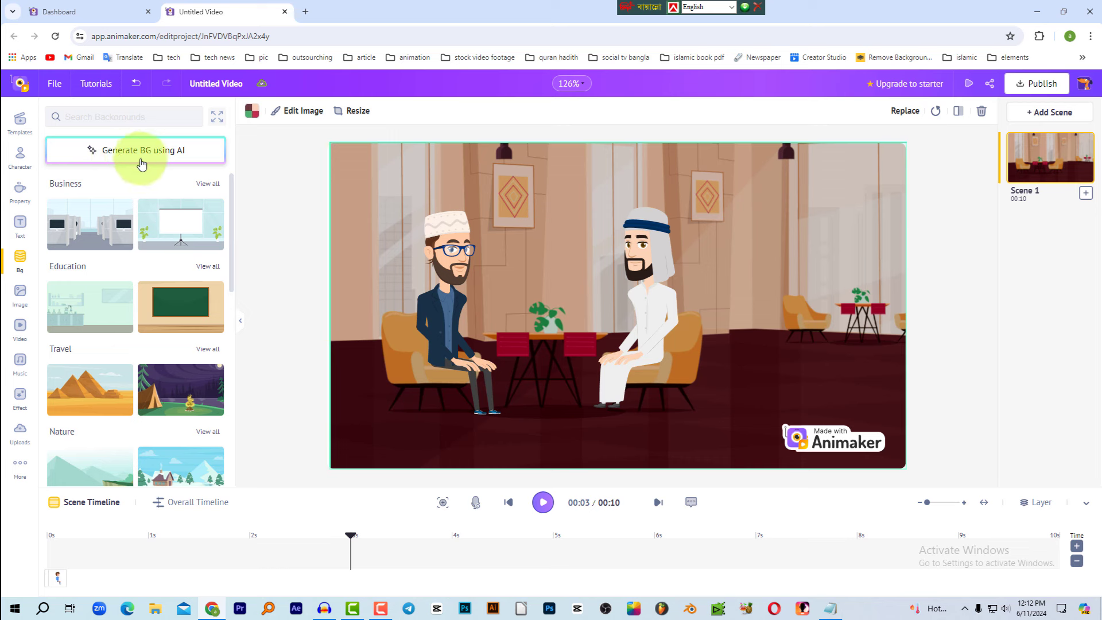
pyautogui.click(171, 161)
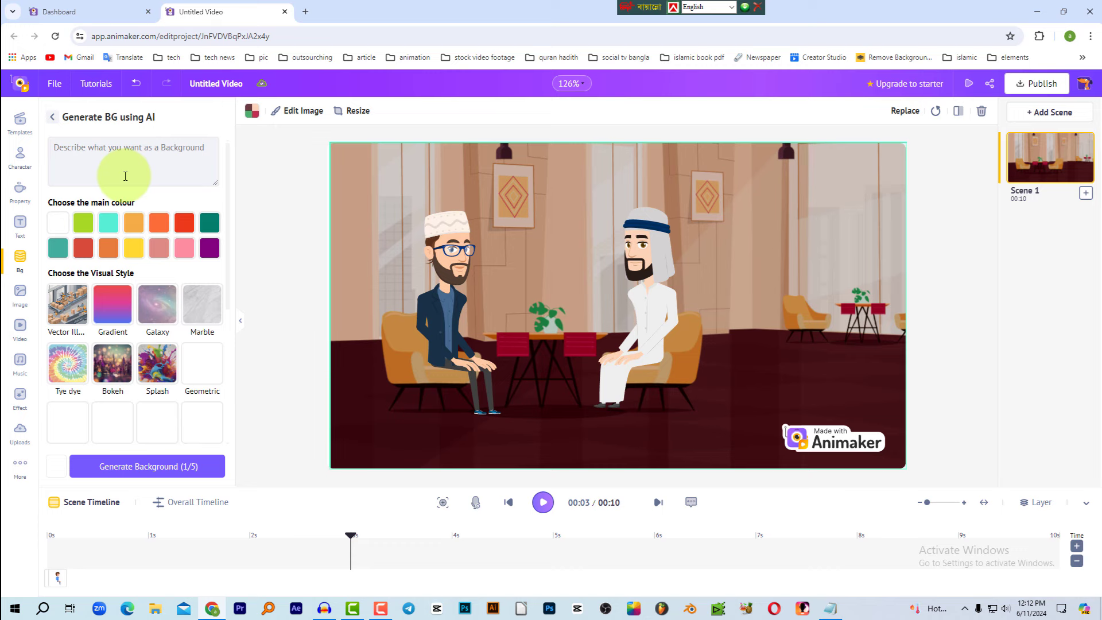
pyautogui.click(87, 159)
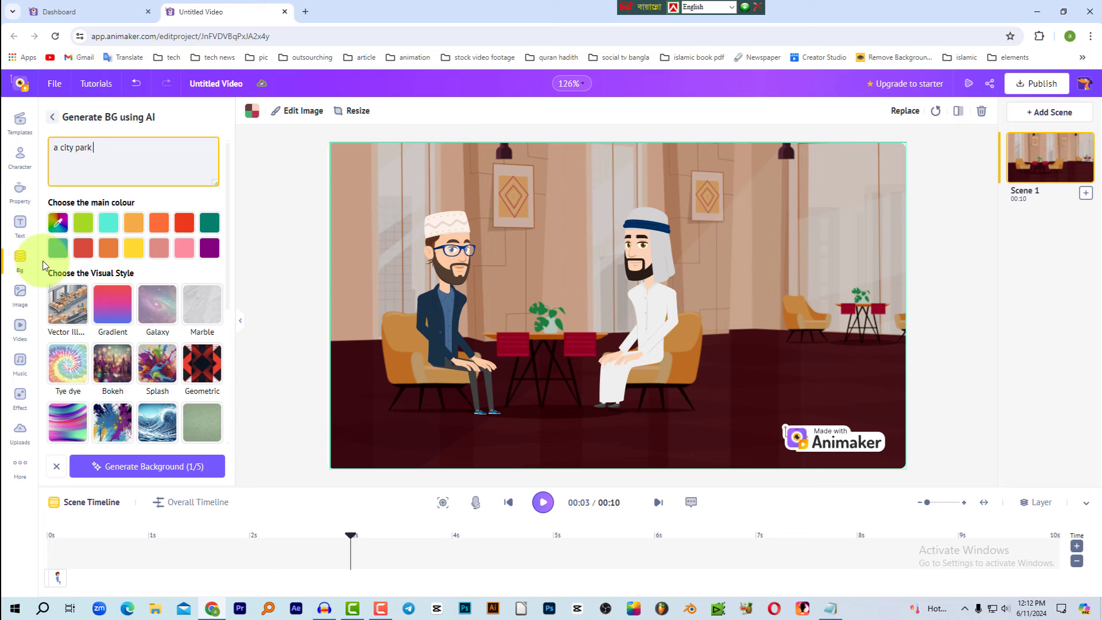
pyautogui.click(57, 247)
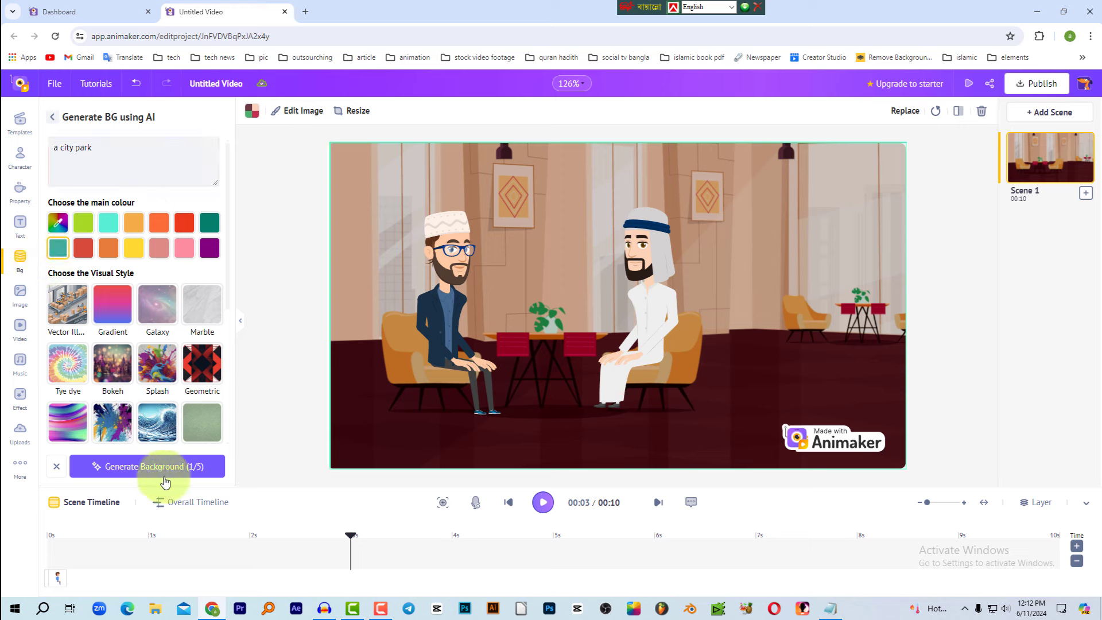
pyautogui.click(132, 470)
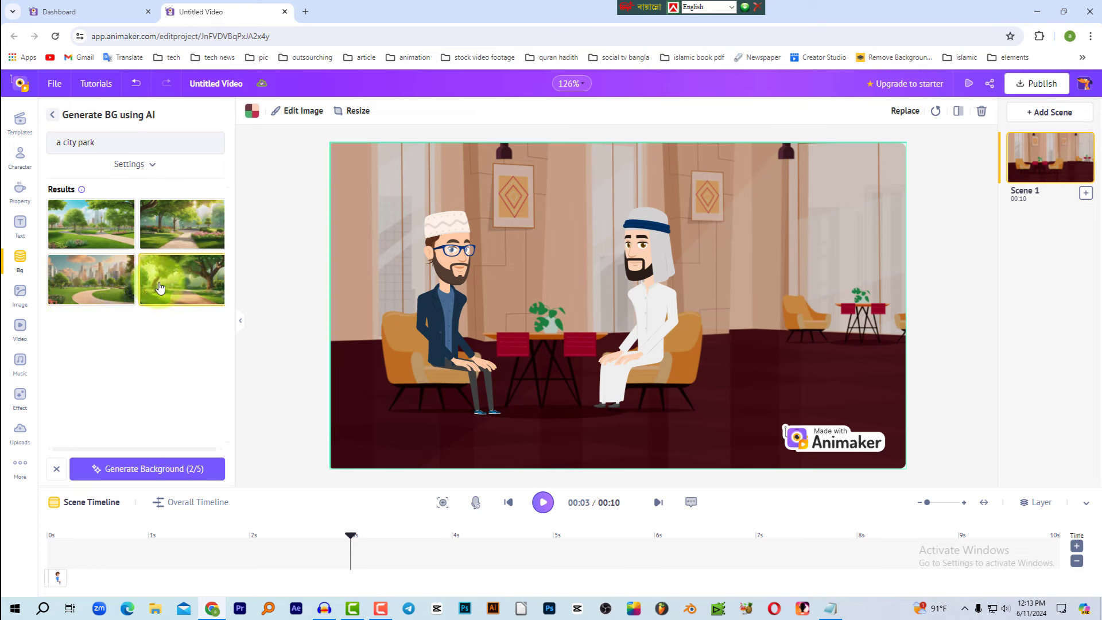
# Step: Try the generated city-skyline park background, replace it with the tree-shaded path with pink flowers, and move the navy-jacketed man slightly lower
pyautogui.click(123, 286)
pyautogui.click(511, 327)
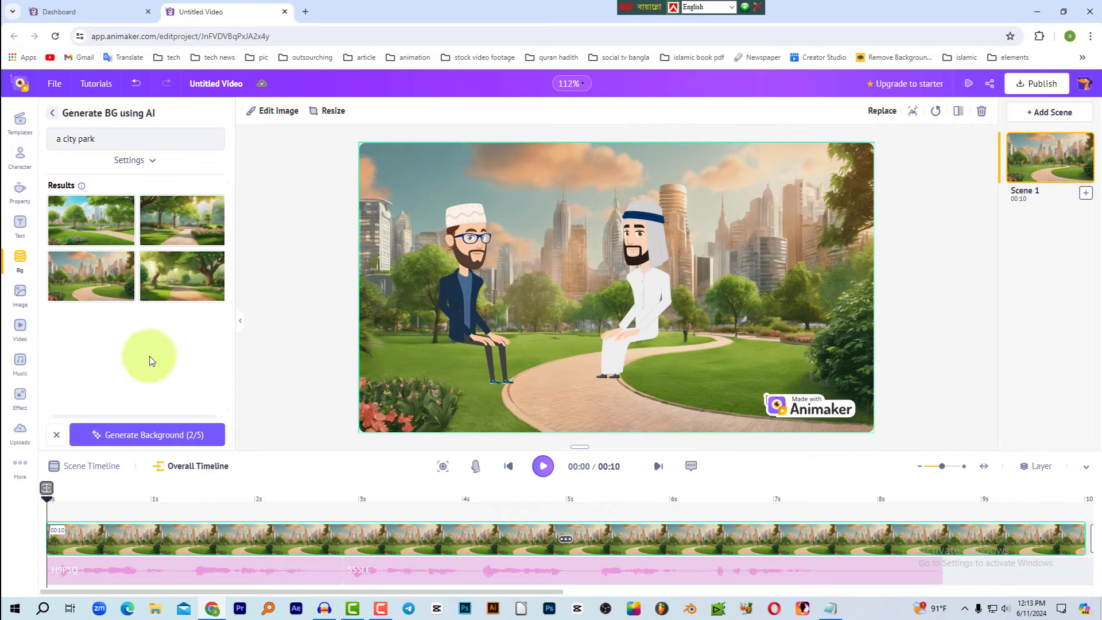
pyautogui.click(177, 235)
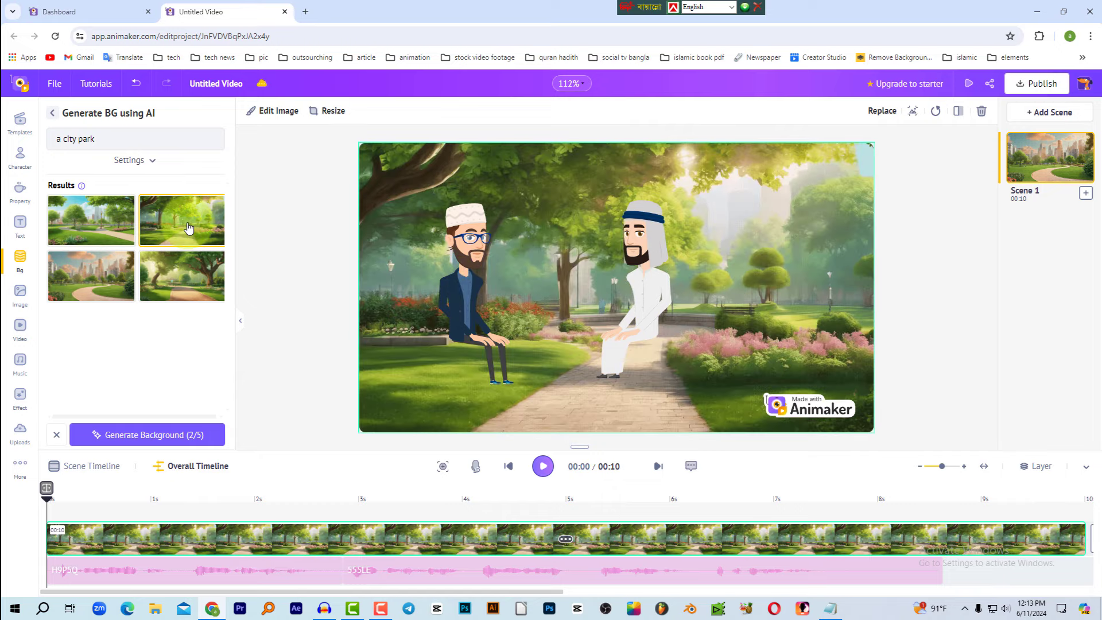
pyautogui.click(461, 322)
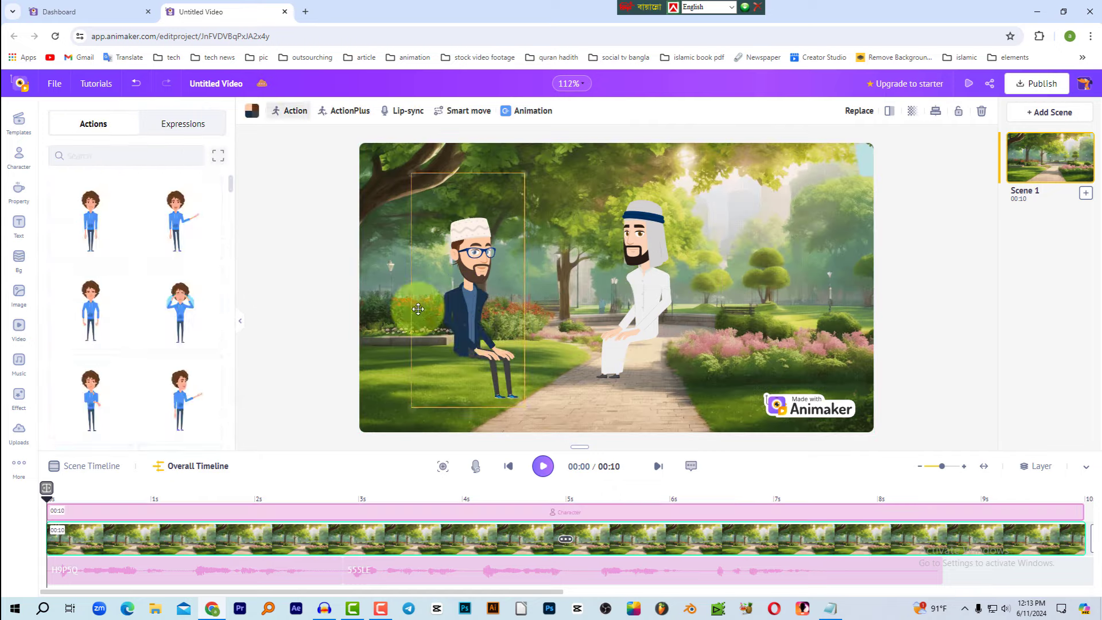
# Step: Look at the image library and the uploaded files, and open the file upload dialog and cancel it
pyautogui.click(20, 293)
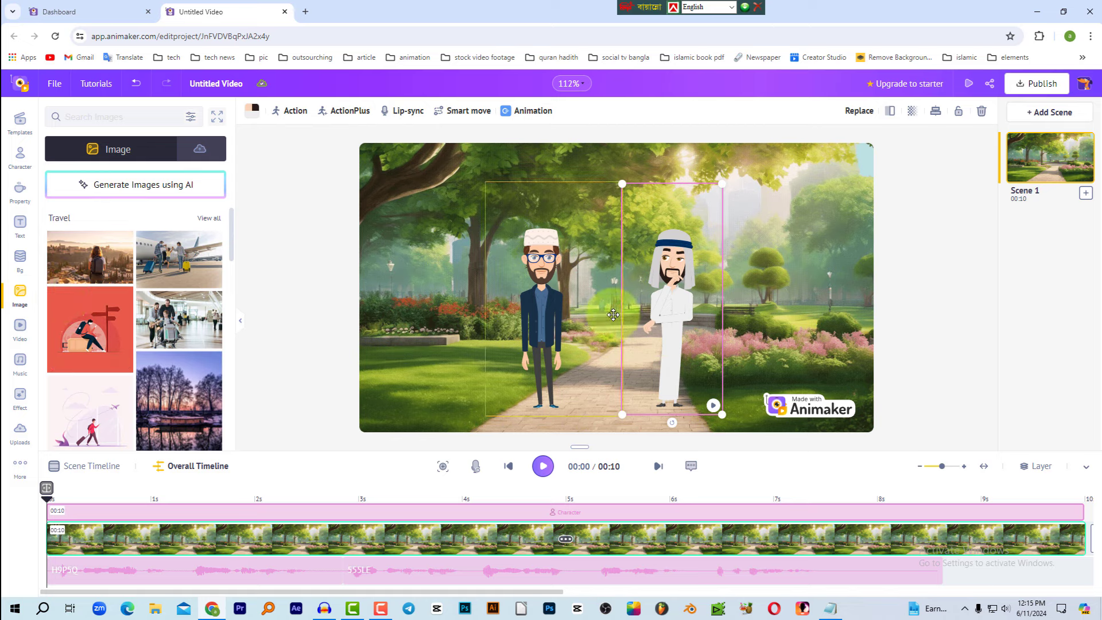
pyautogui.click(20, 439)
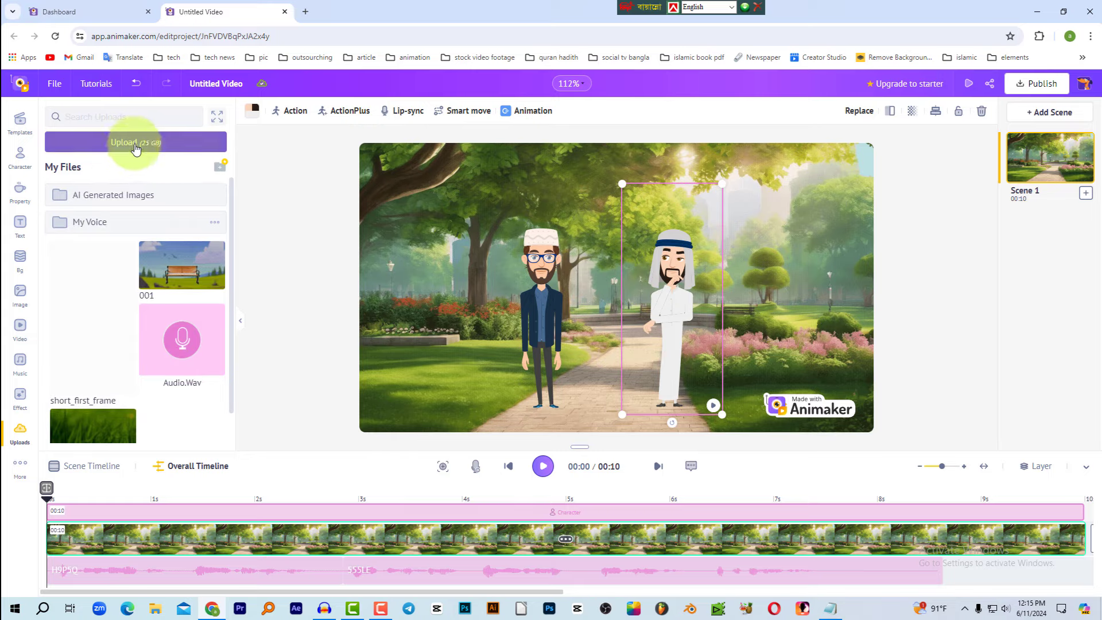
pyautogui.click(136, 144)
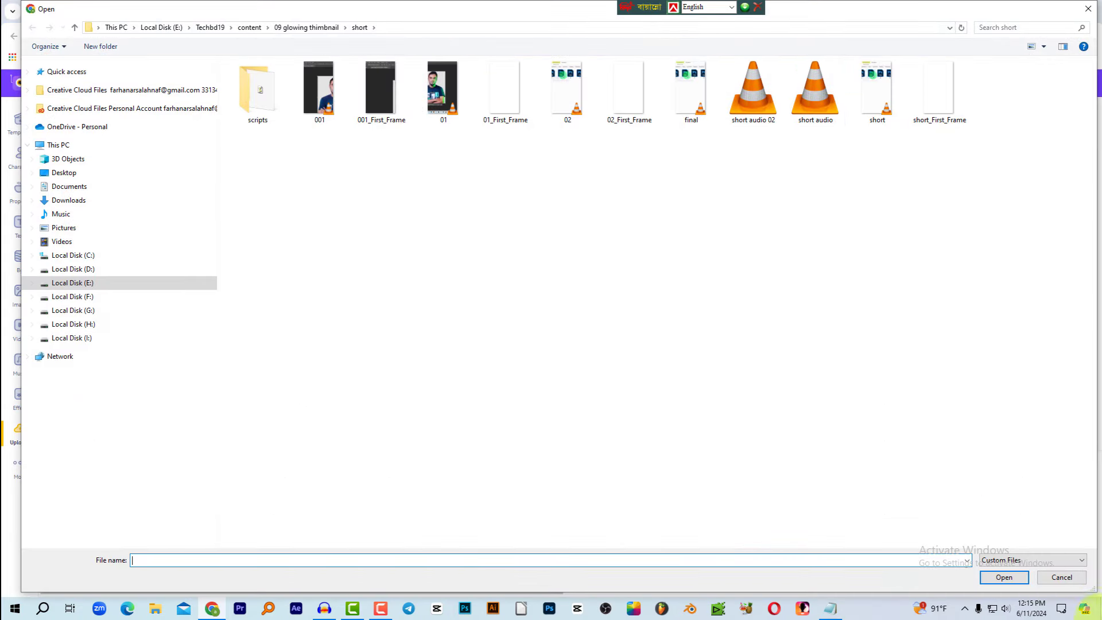
pyautogui.click(1061, 577)
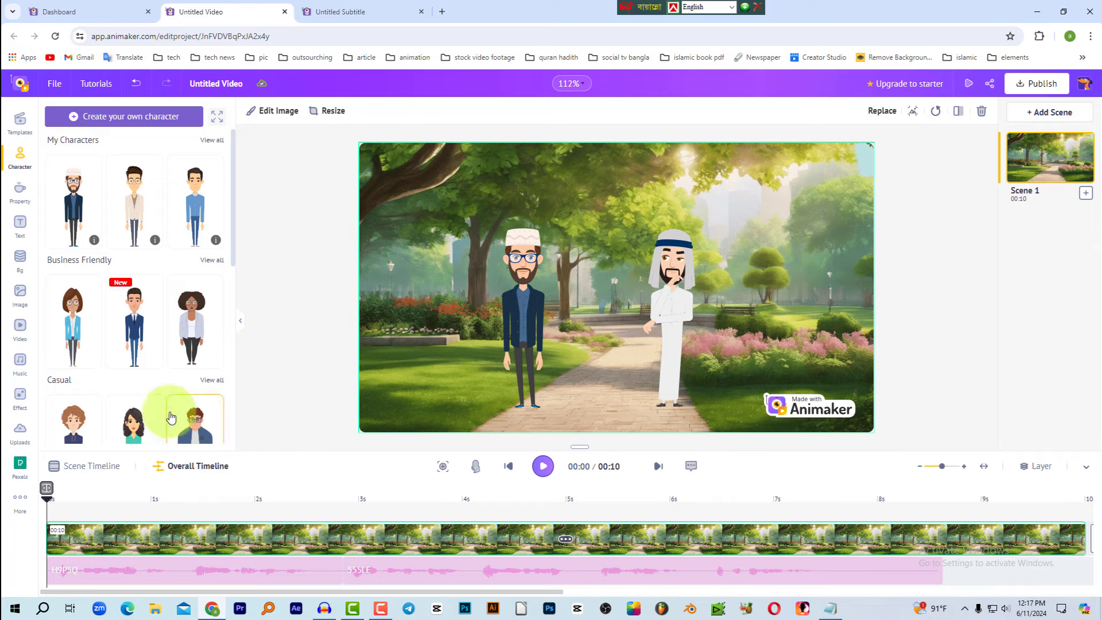
# Step: Open Giphy Stickers from the apps and integrations and search for "bird"
pyautogui.click(19, 498)
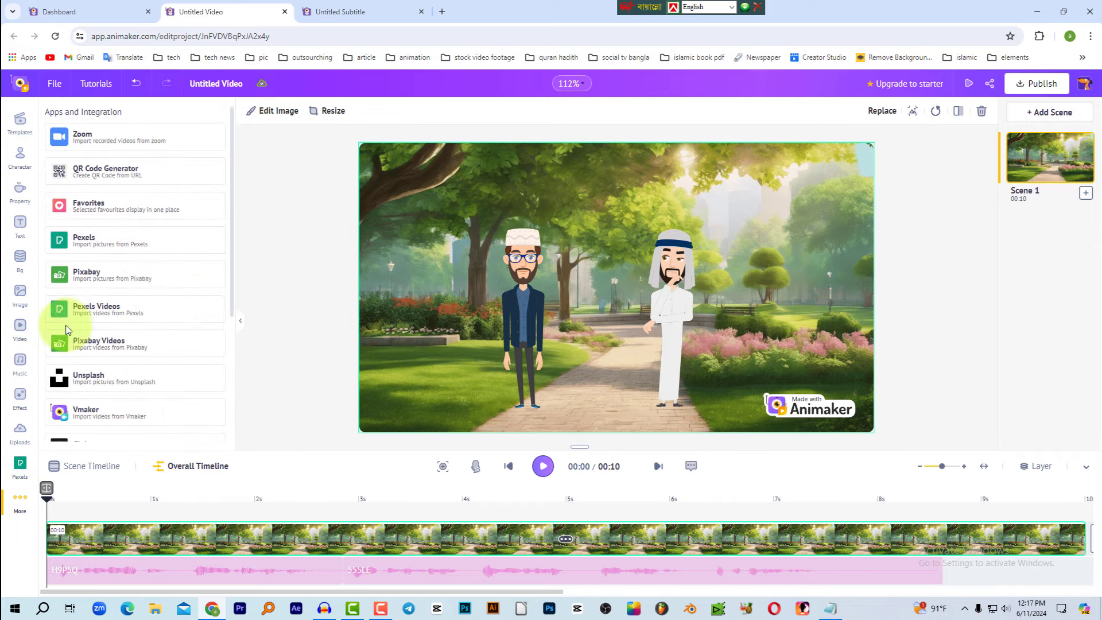
pyautogui.scroll(-3, 146, 337)
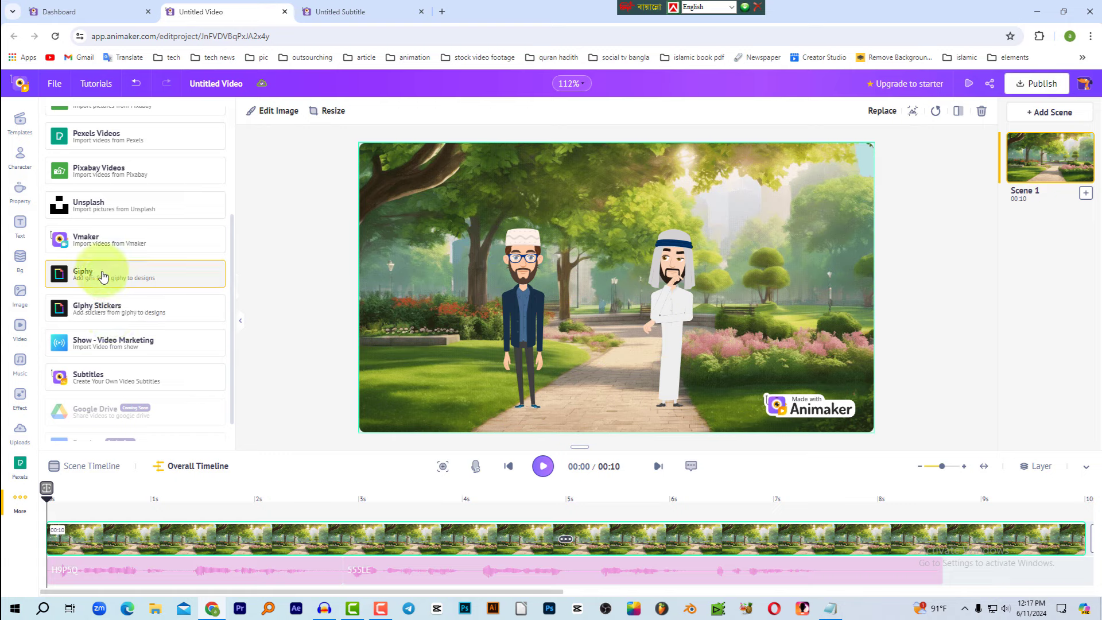
pyautogui.click(93, 314)
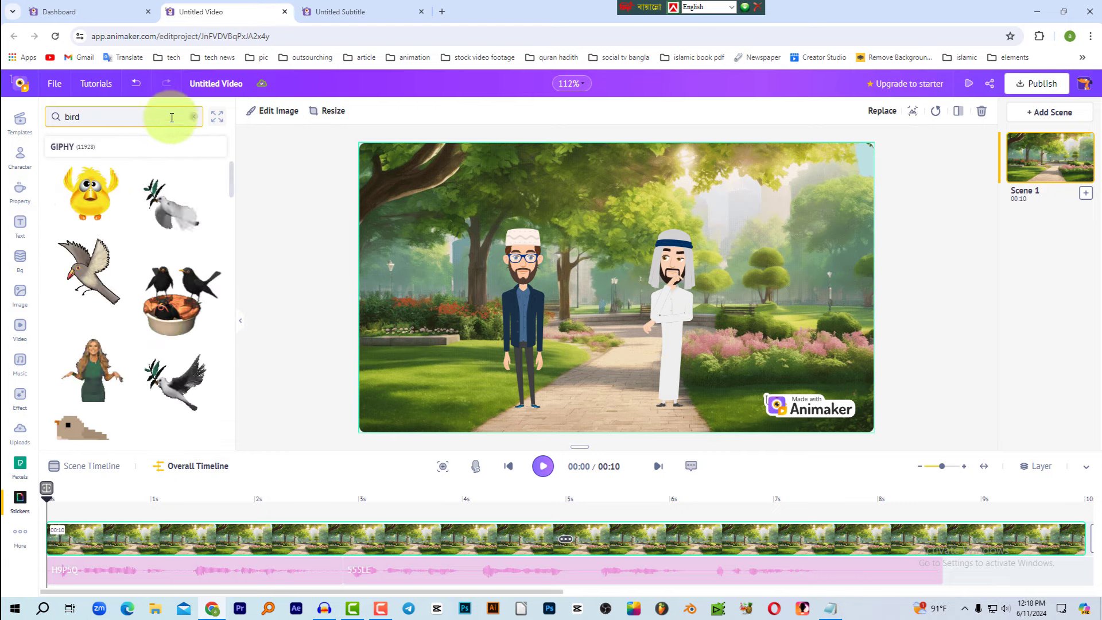
pyautogui.click(192, 117)
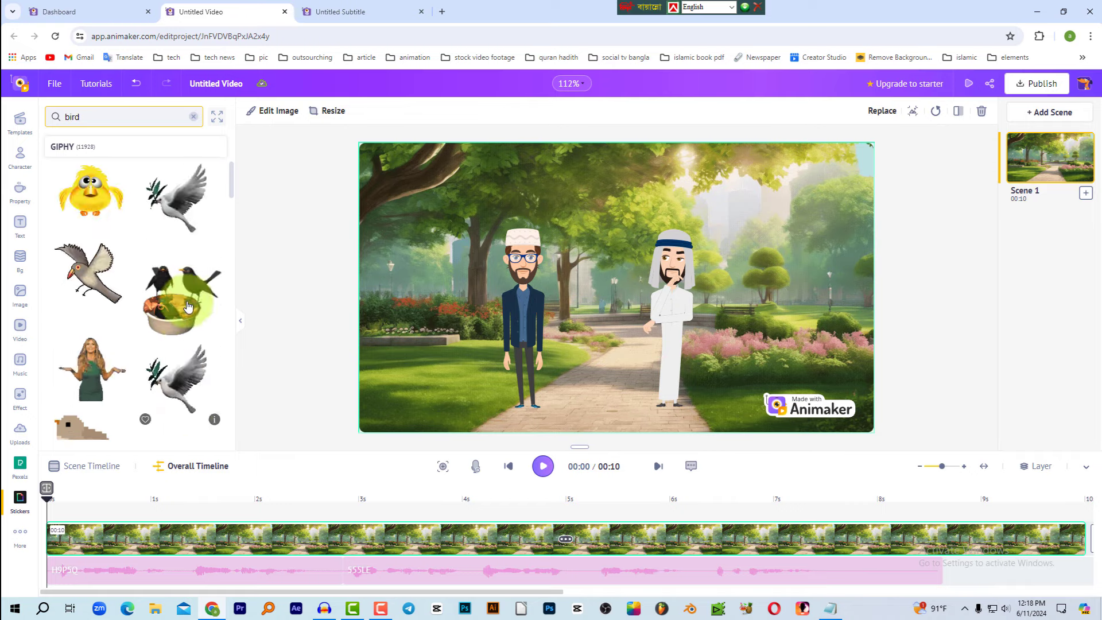
# Step: Add the yellow flapping bird sticker, shrink it and place it in the upper-right of the park scene, and preview it along the timeline
pyautogui.click(95, 199)
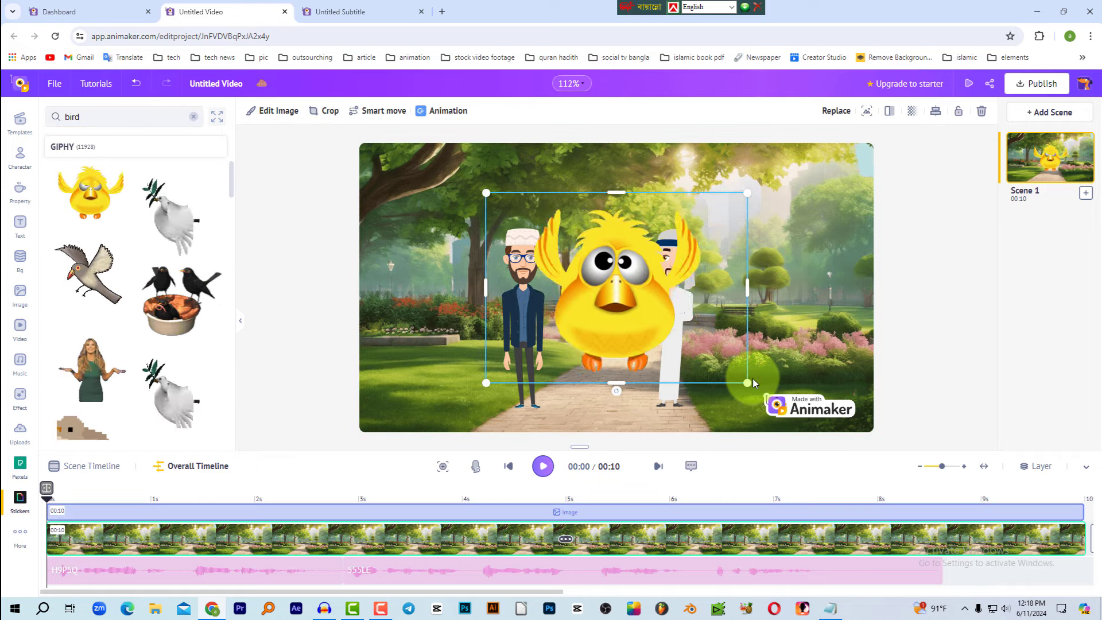
pyautogui.moveTo(646, 306); pyautogui.dragTo(824, 199)
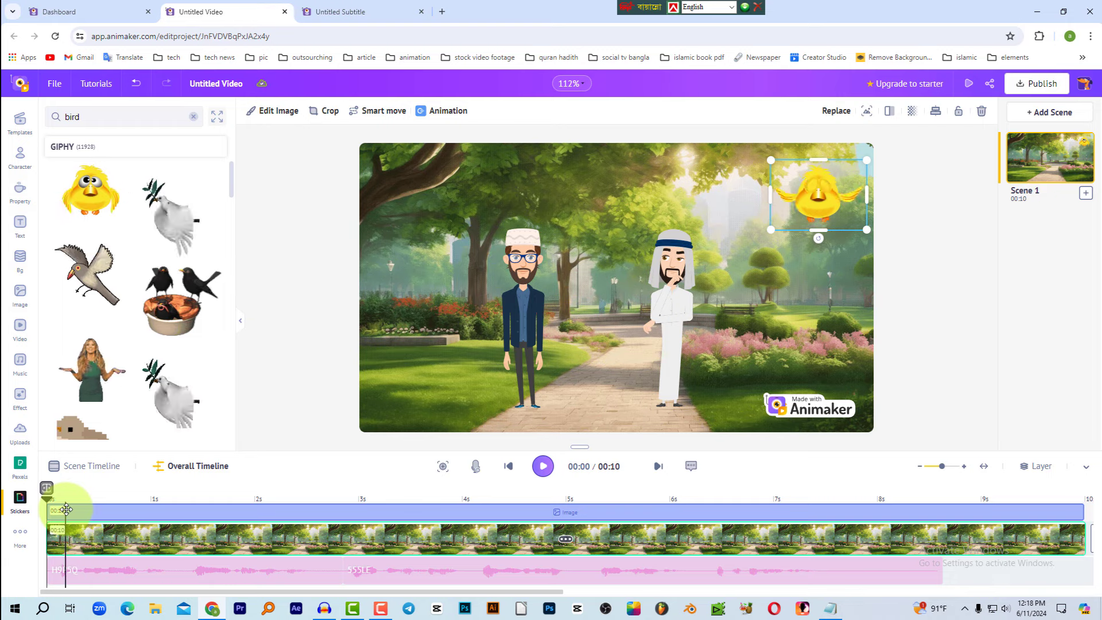
pyautogui.moveTo(45, 493); pyautogui.dragTo(732, 508)
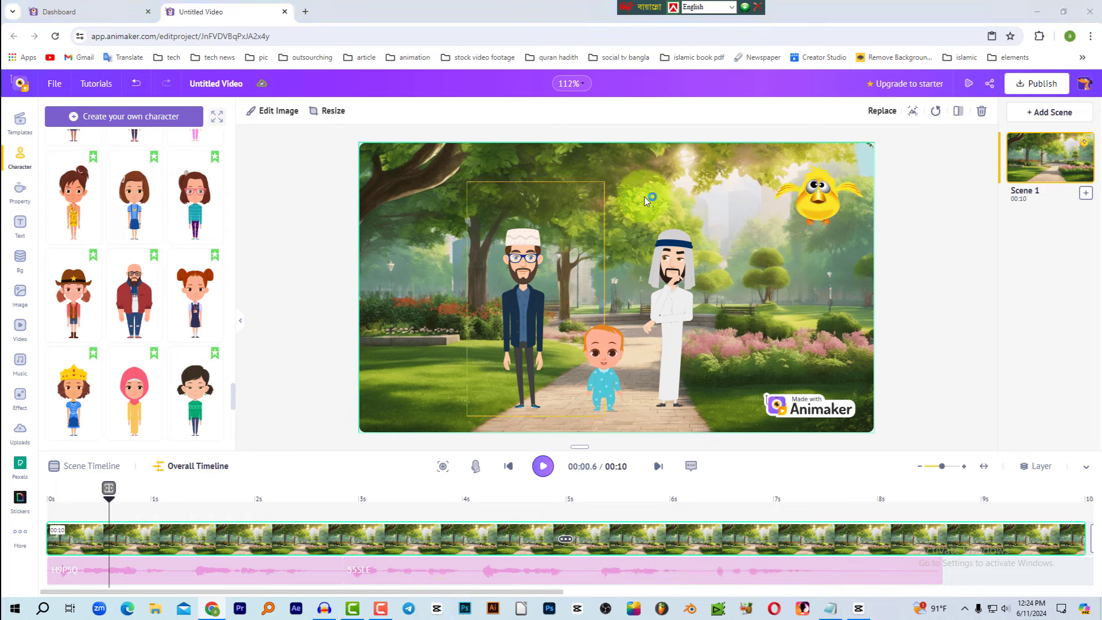
# Step: Switch to CapCut and play the 001 audio clip from about 00:00:06:09, pausing after about two seconds
pyautogui.click(438, 609)
pyautogui.moveTo(450, 378); pyautogui.dragTo(673, 379)
pyautogui.click(480, 437)
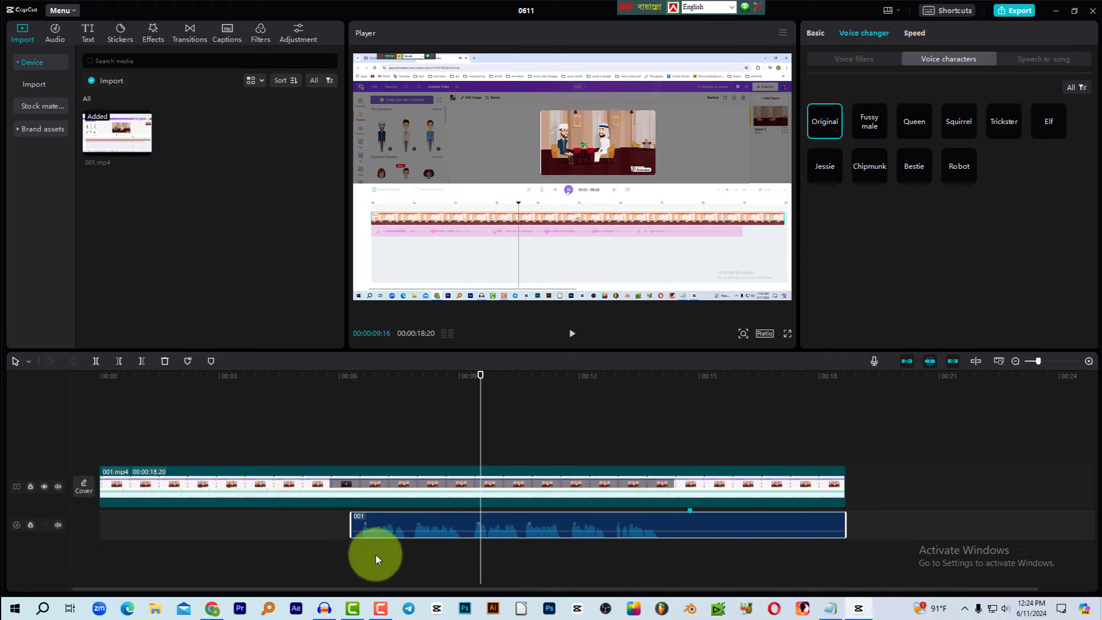
pyautogui.click(345, 381)
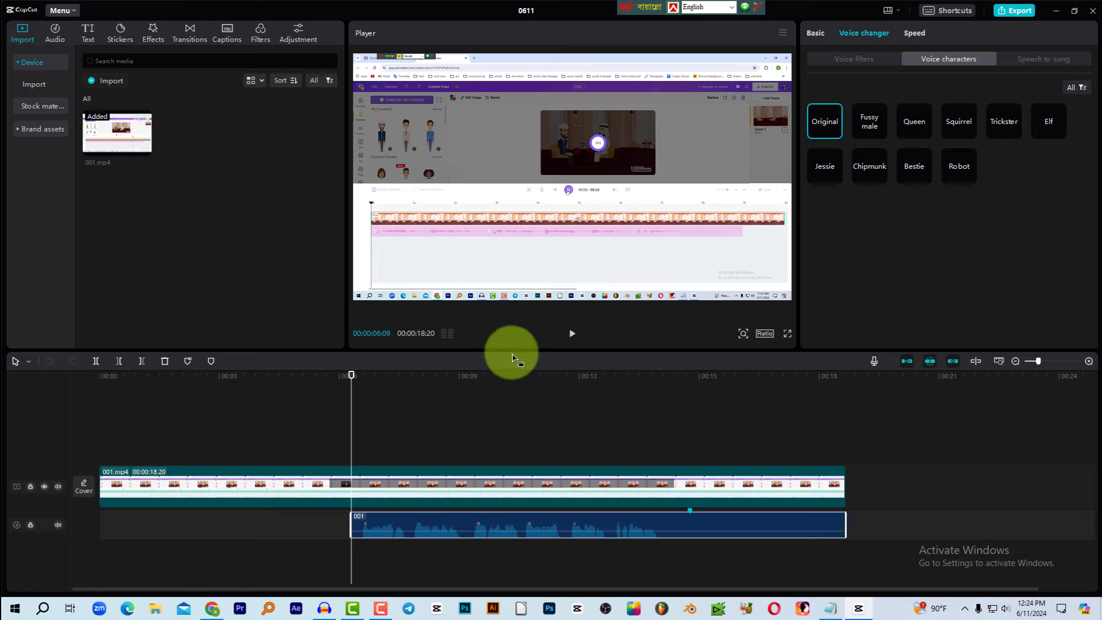
pyautogui.press('space')
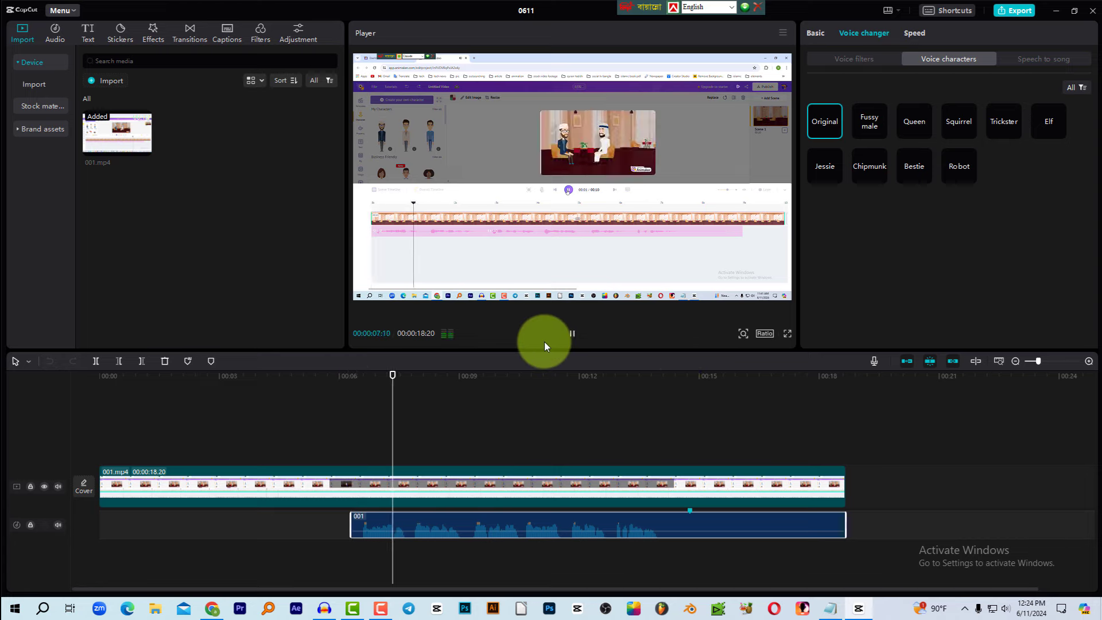
pyautogui.click(572, 333)
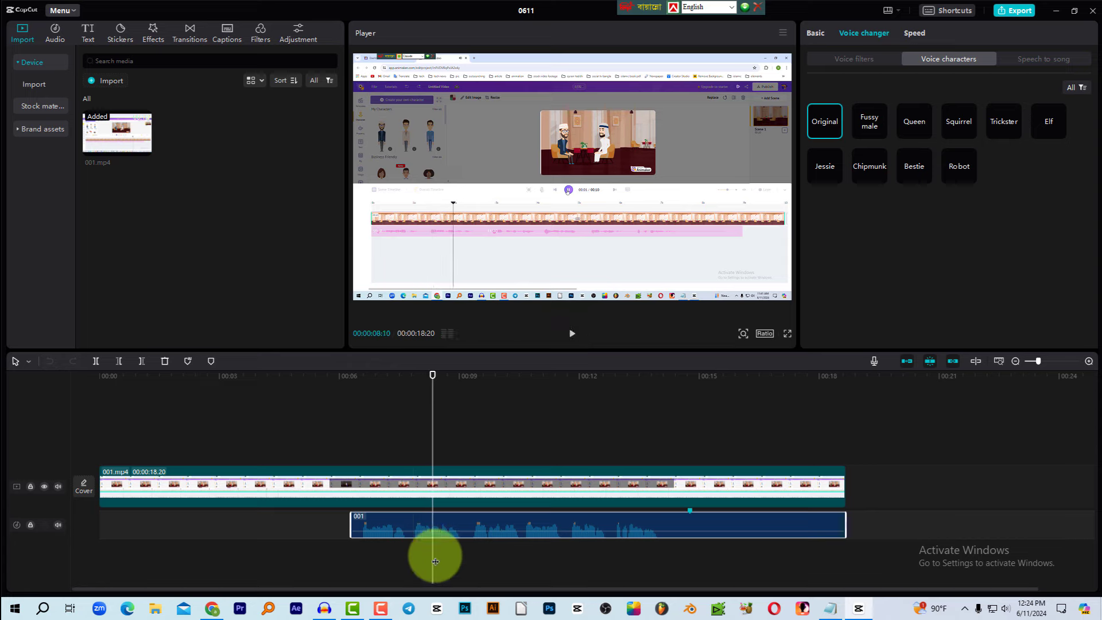
# Step: Apply the Fussy male voice character to the 001 audio clip and preview it from 00:00:06:29 for about three seconds
pyautogui.click(874, 36)
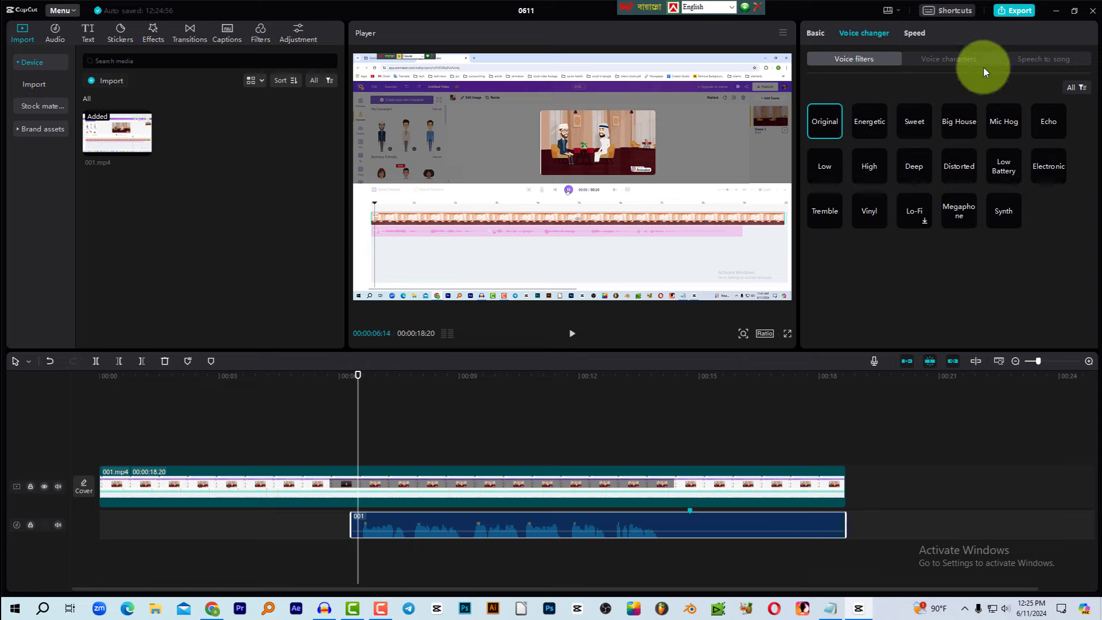
pyautogui.click(960, 58)
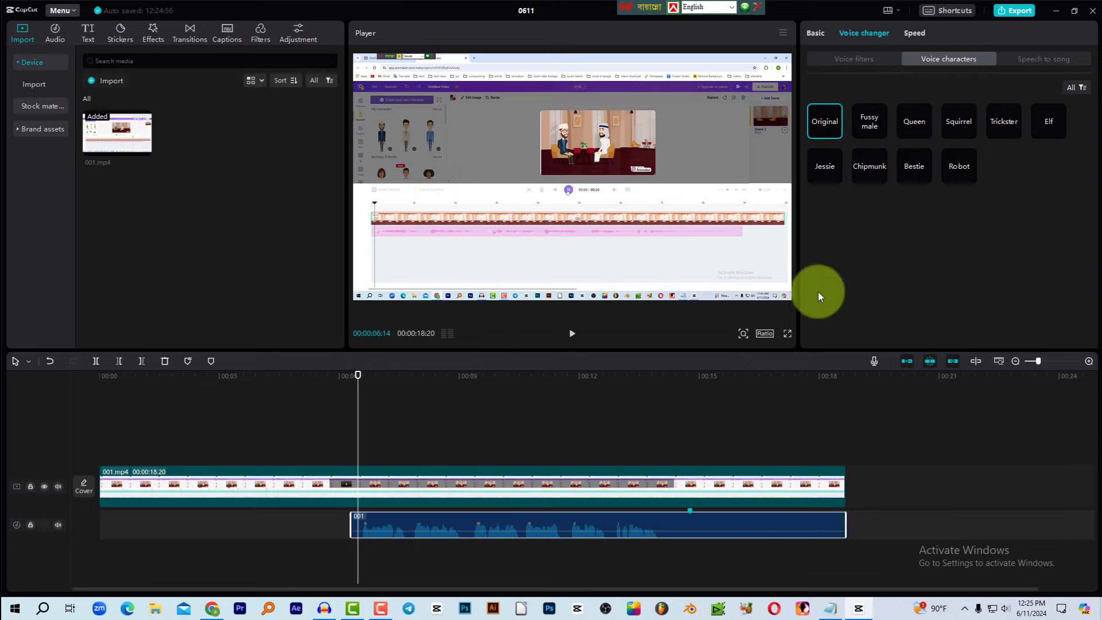
pyautogui.moveTo(367, 378); pyautogui.dragTo(378, 380)
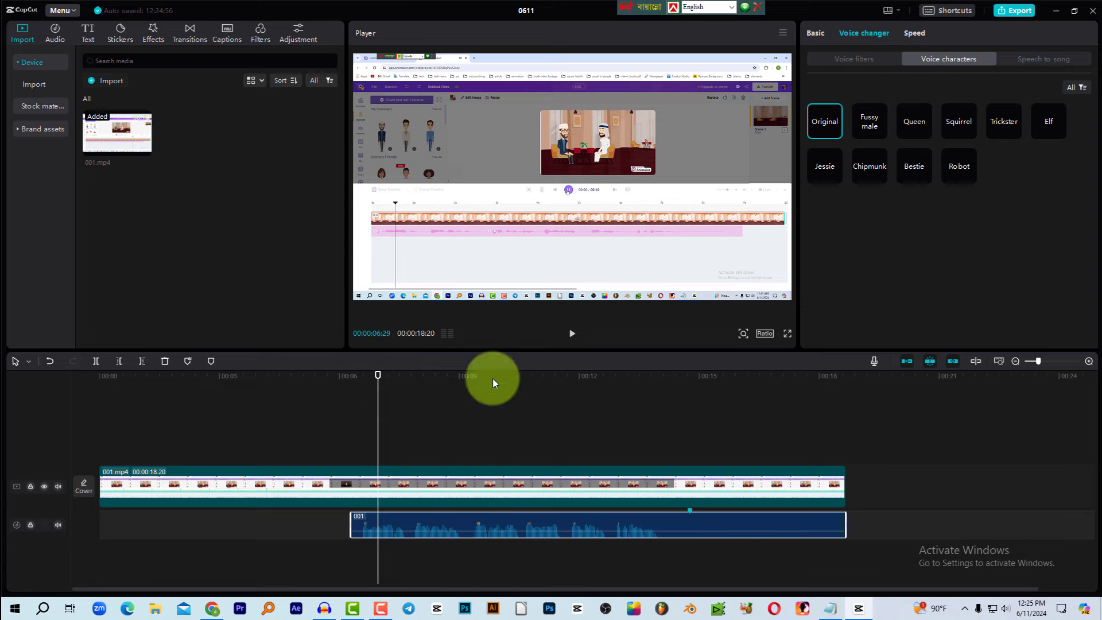
pyautogui.click(869, 121)
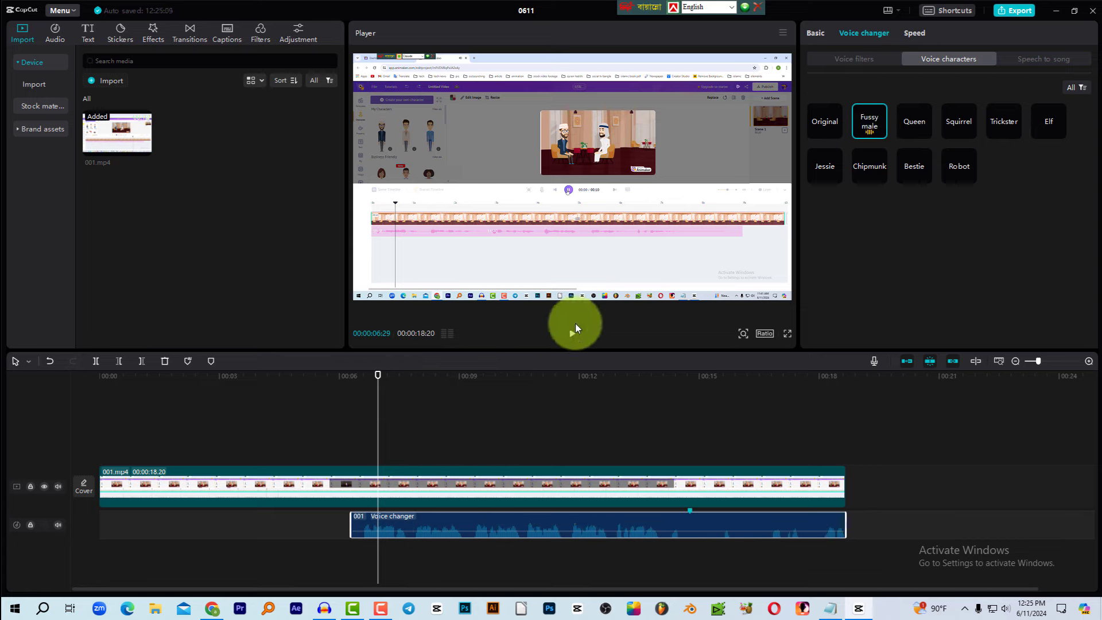
pyautogui.click(576, 326)
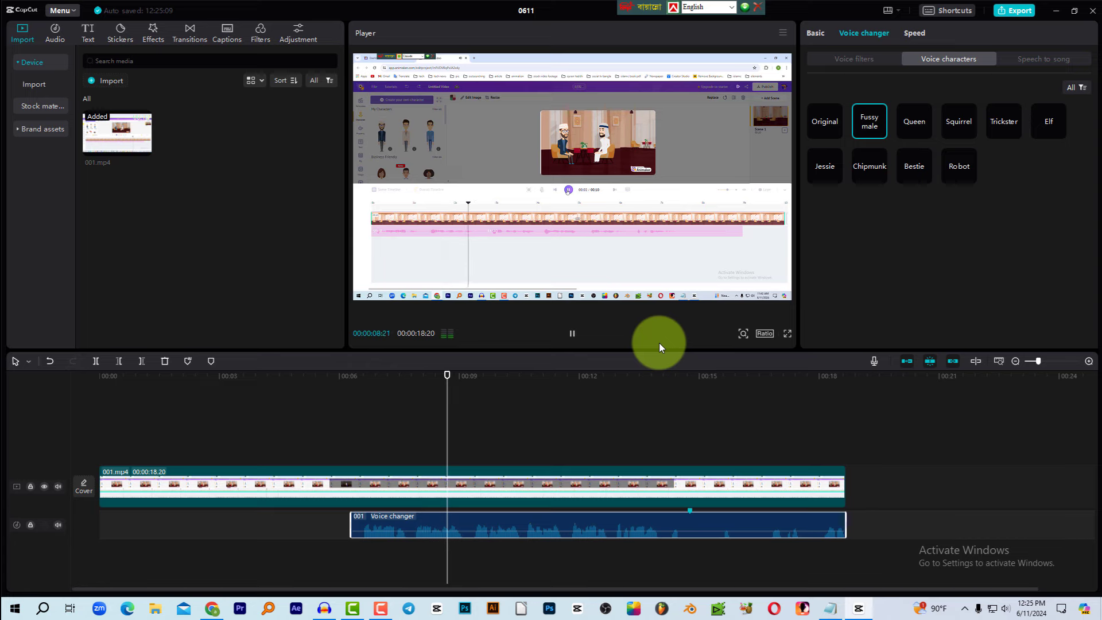
pyautogui.click(572, 333)
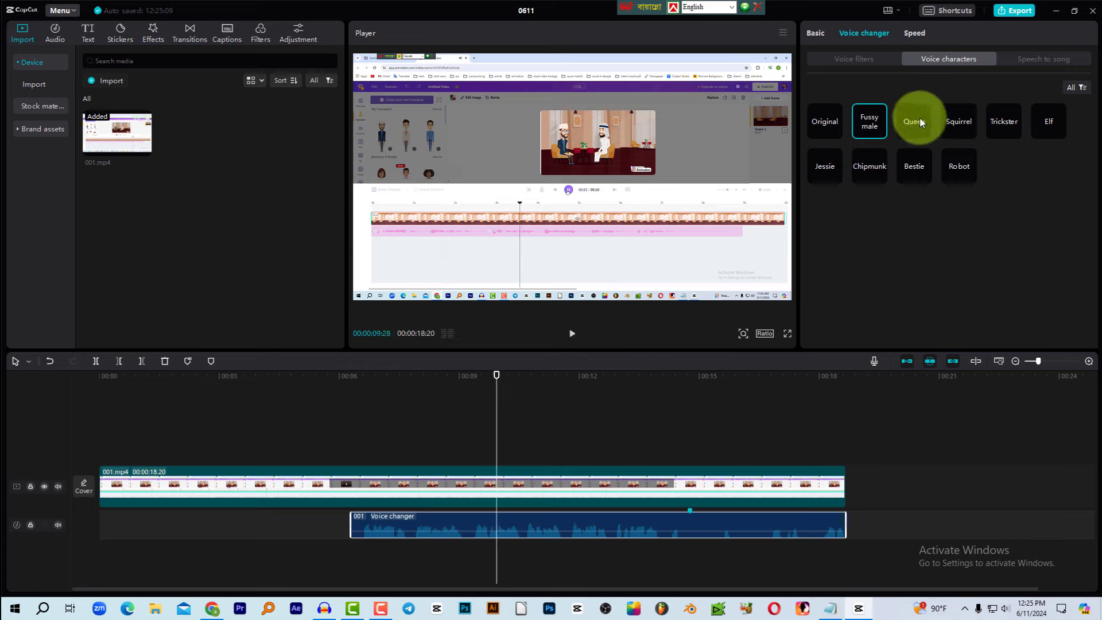
# Step: Change the 001 clip's voice character to Queen and play the timeline briefly to hear it
pyautogui.click(919, 122)
pyautogui.click(572, 338)
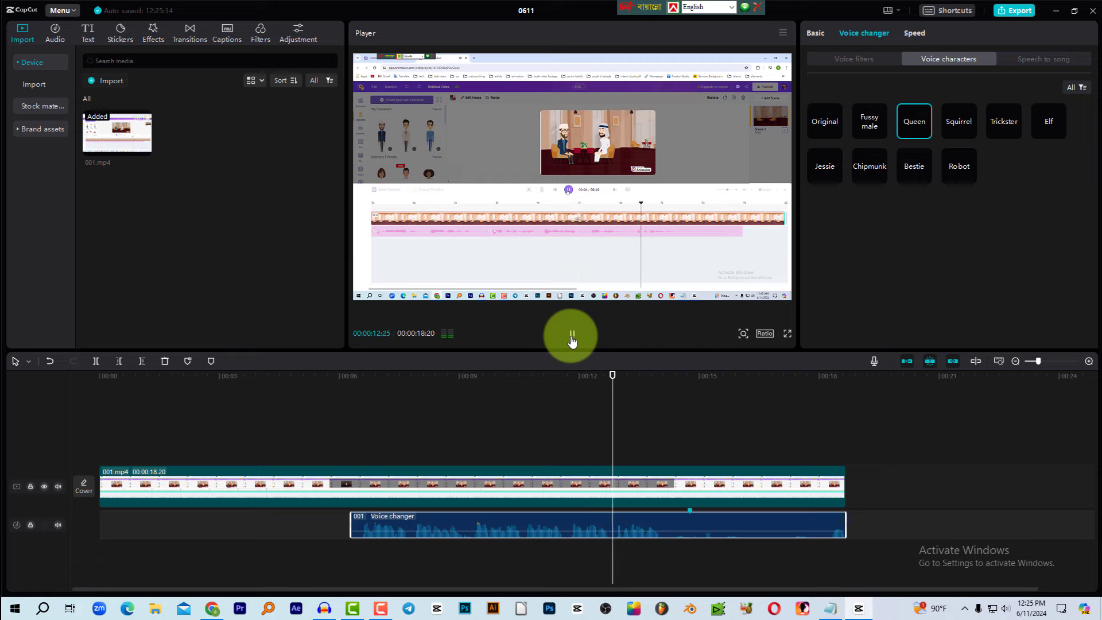
pyautogui.click(572, 338)
# Step: Change the 001 clip's voice character to Squirrel and preview it from about 00:00:06:10
pyautogui.click(972, 120)
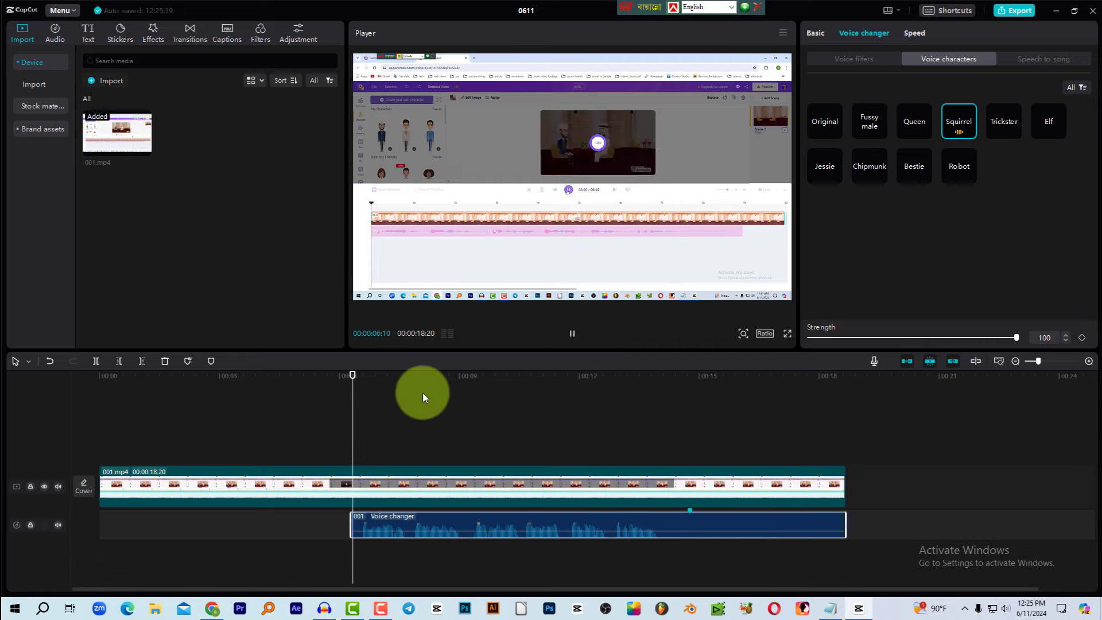
pyautogui.click(409, 394)
pyautogui.click(576, 347)
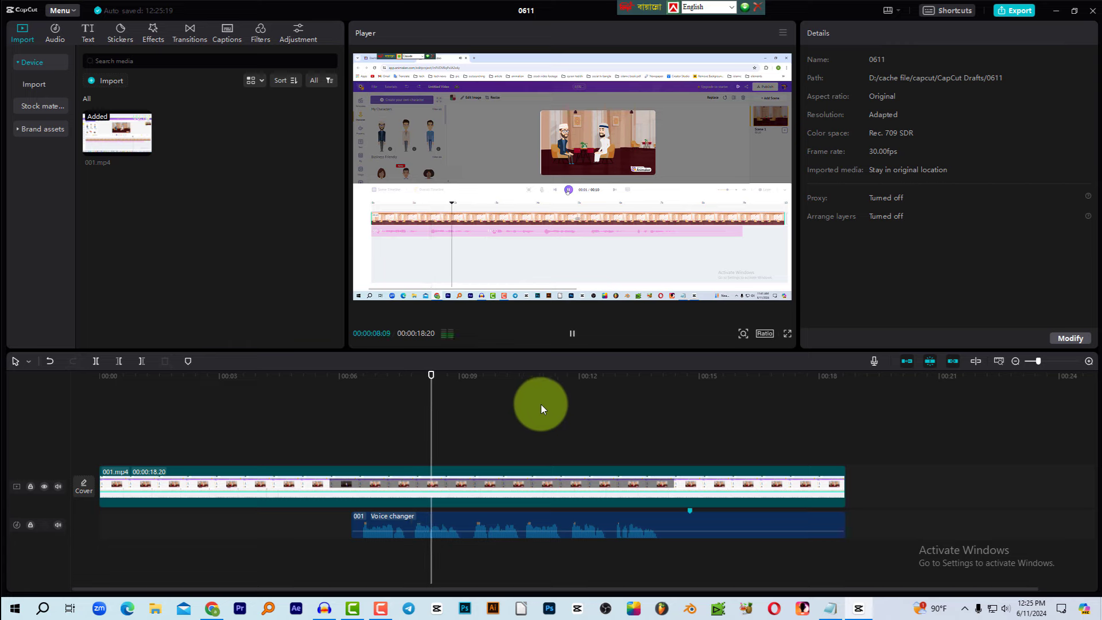
# Step: Apply the Trickster voice character to the 001 audio clip and preview it briefly from about 00:00:10:22
pyautogui.click(564, 524)
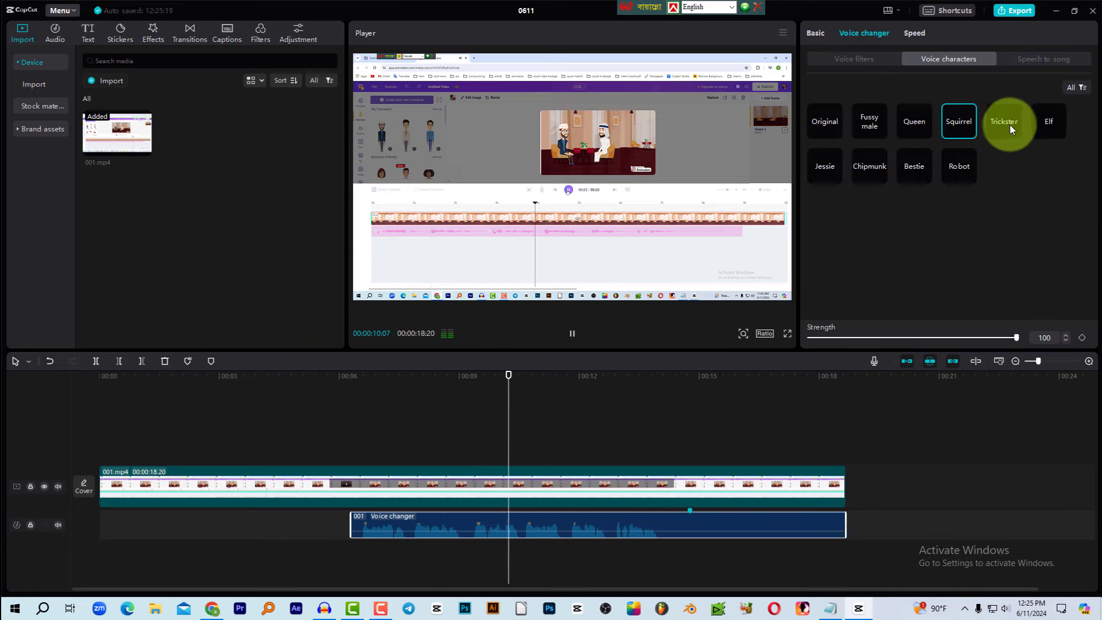
pyautogui.click(1007, 123)
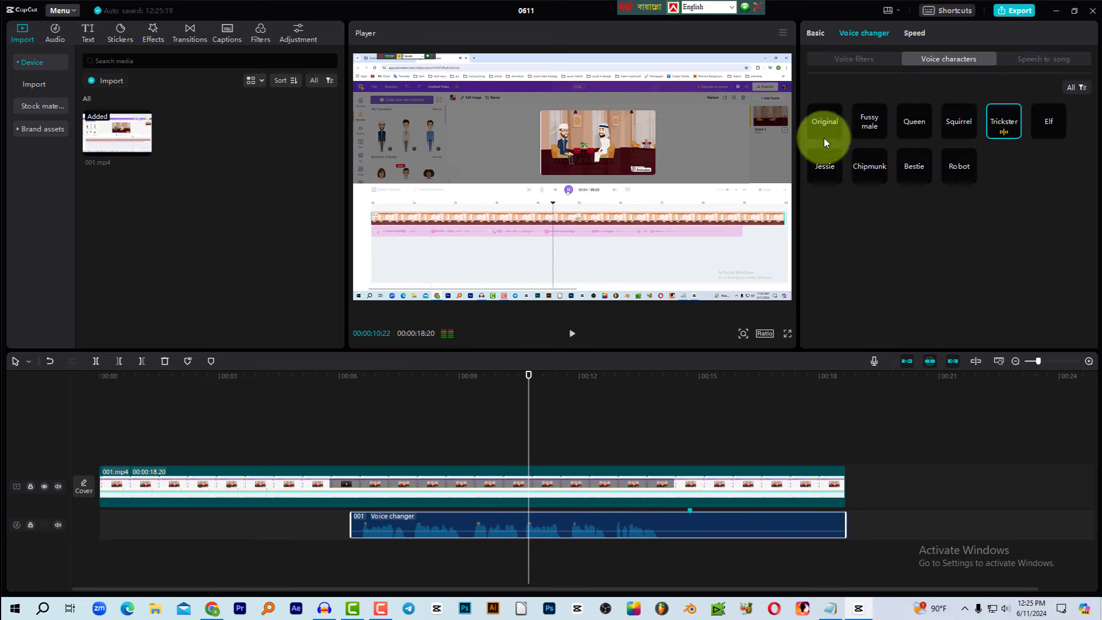
pyautogui.click(574, 334)
pyautogui.click(91, 340)
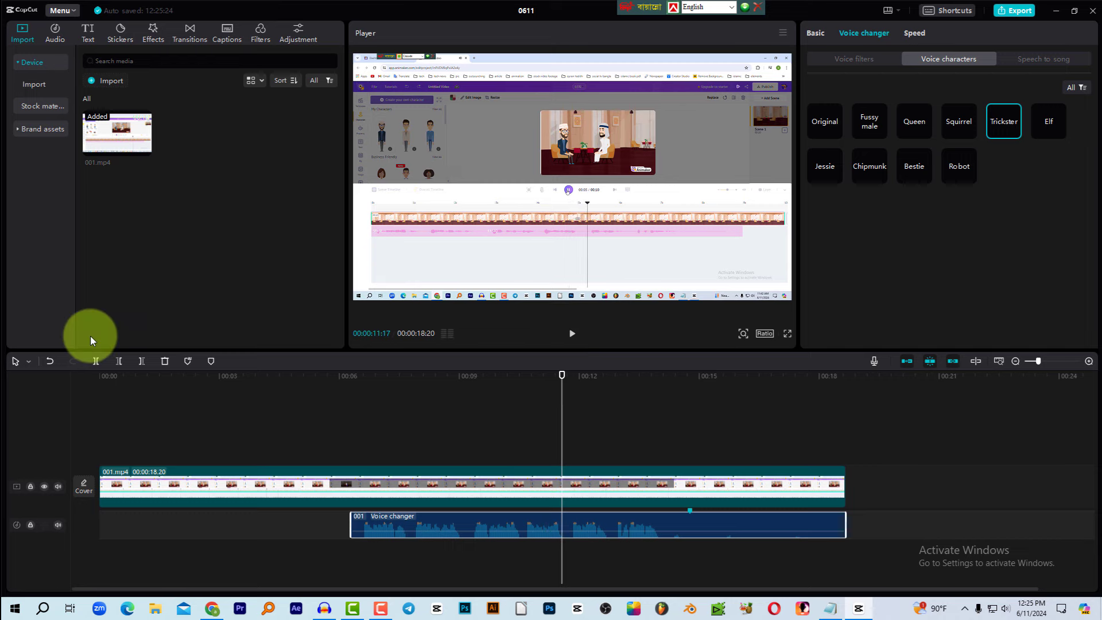